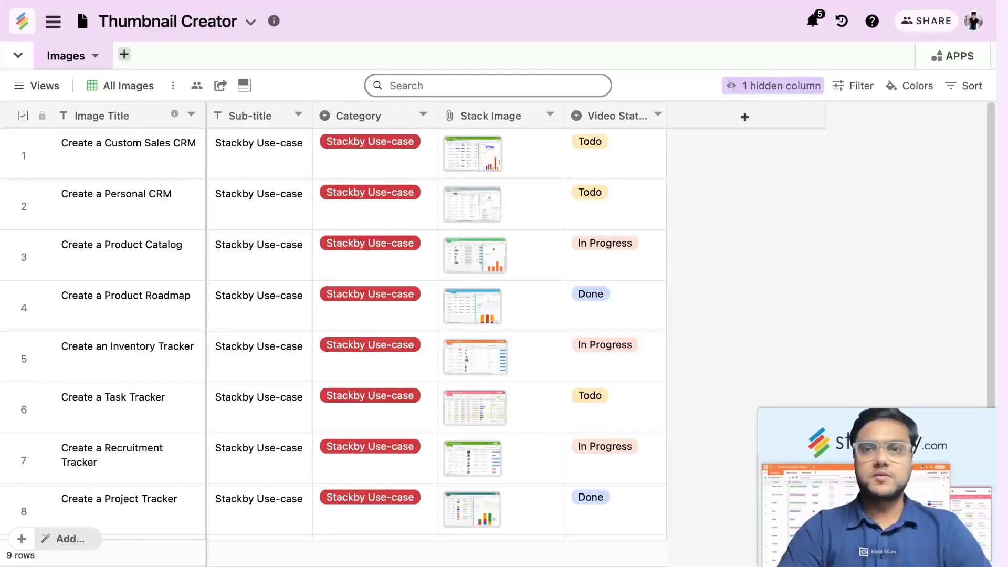
Search the app library for the page-layout app and add a Page Designer to the Creator Dashboard
left_click(960, 57)
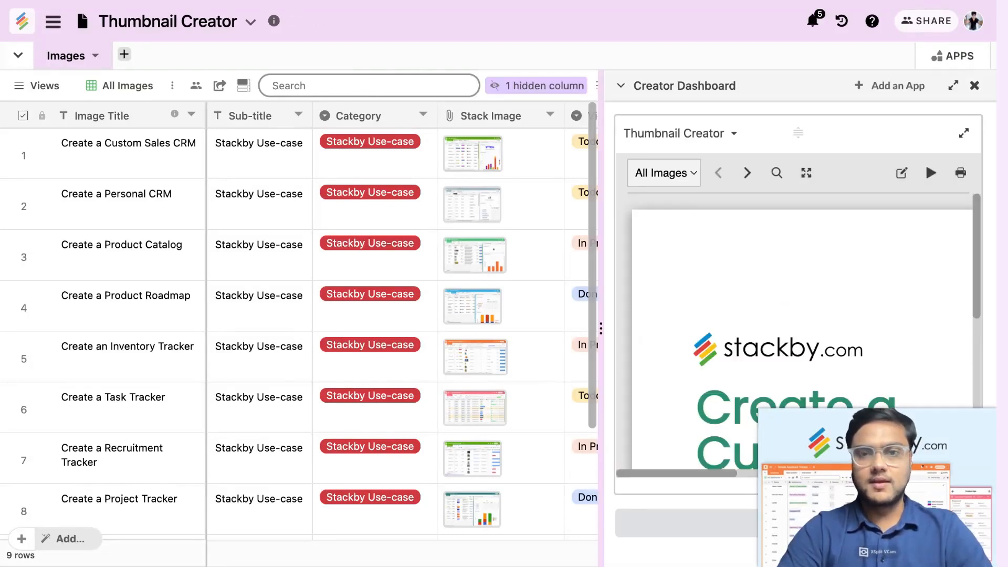
left_click(894, 94)
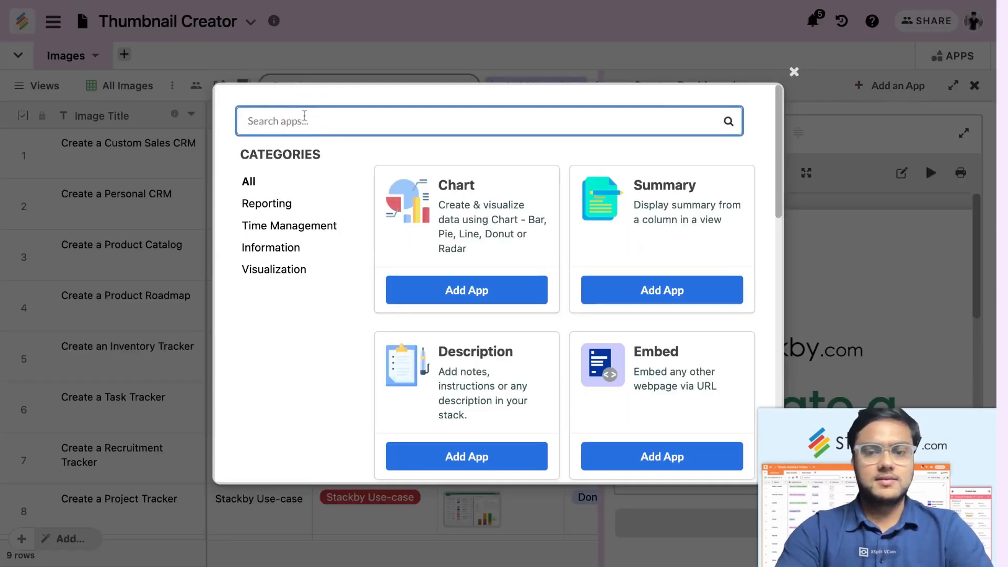
type("Pag")
left_click(446, 259)
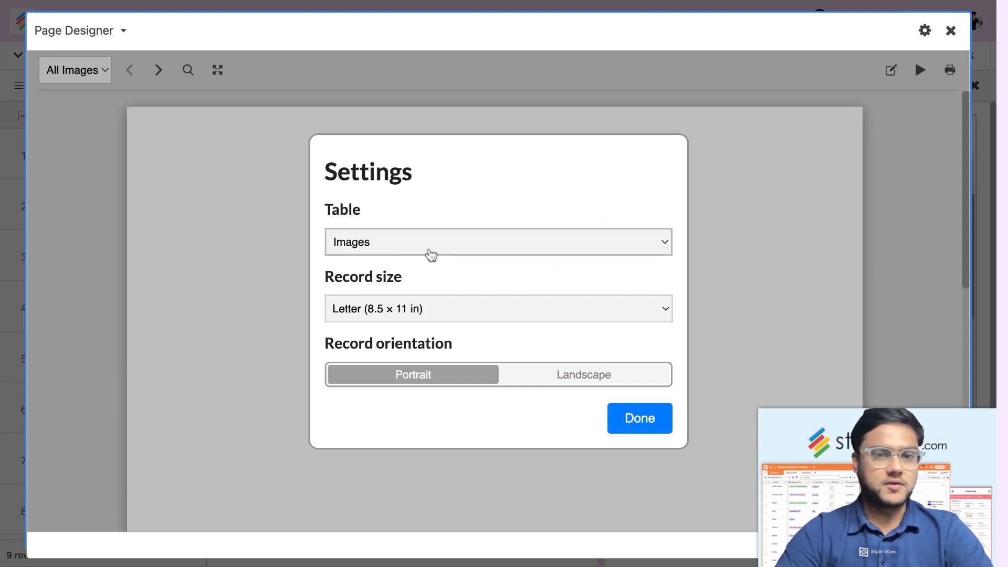
Configure the Page Designer with a custom record size of 1280 px wide by 728 px high
left_click(428, 310)
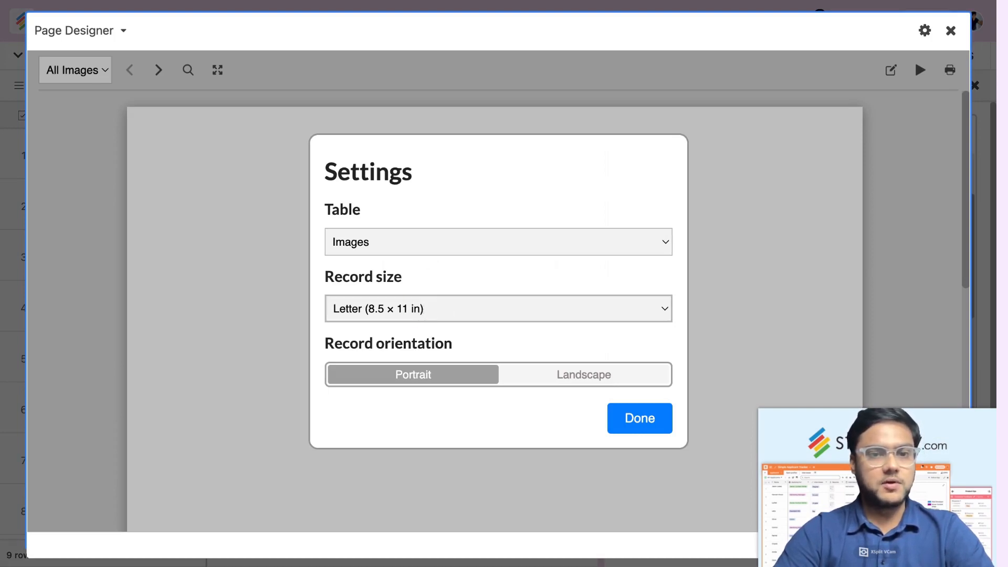
left_click(422, 400)
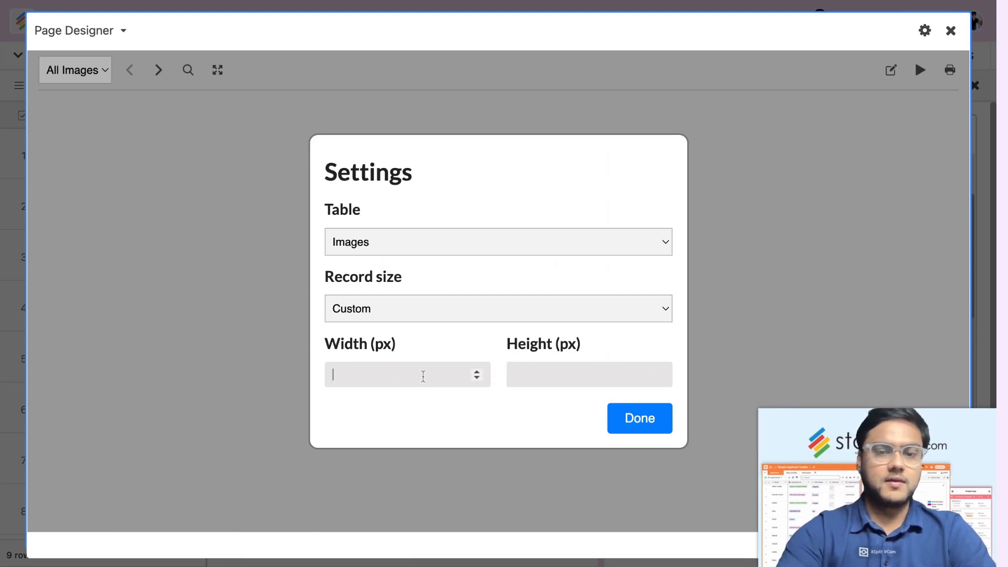
type("1280")
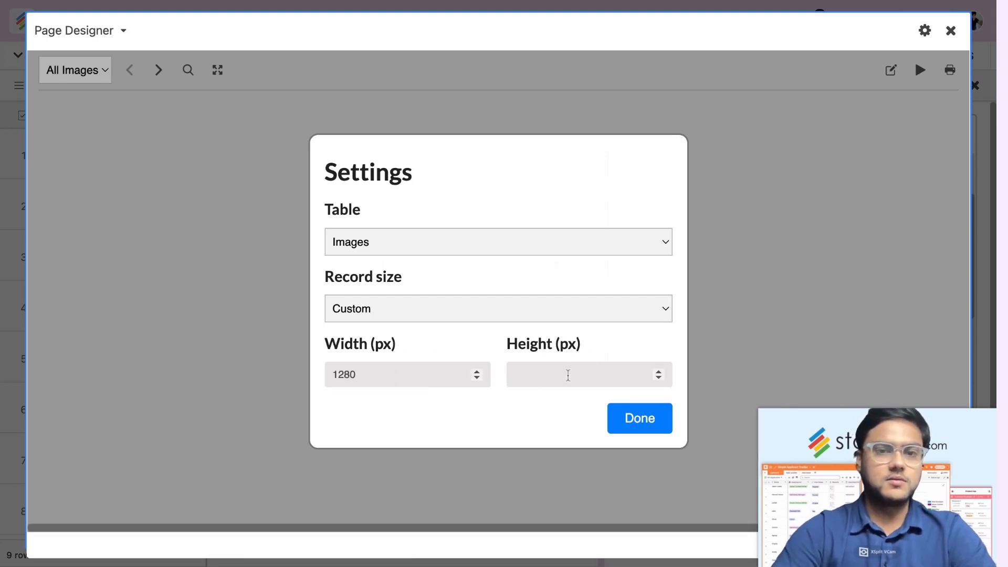
type("728")
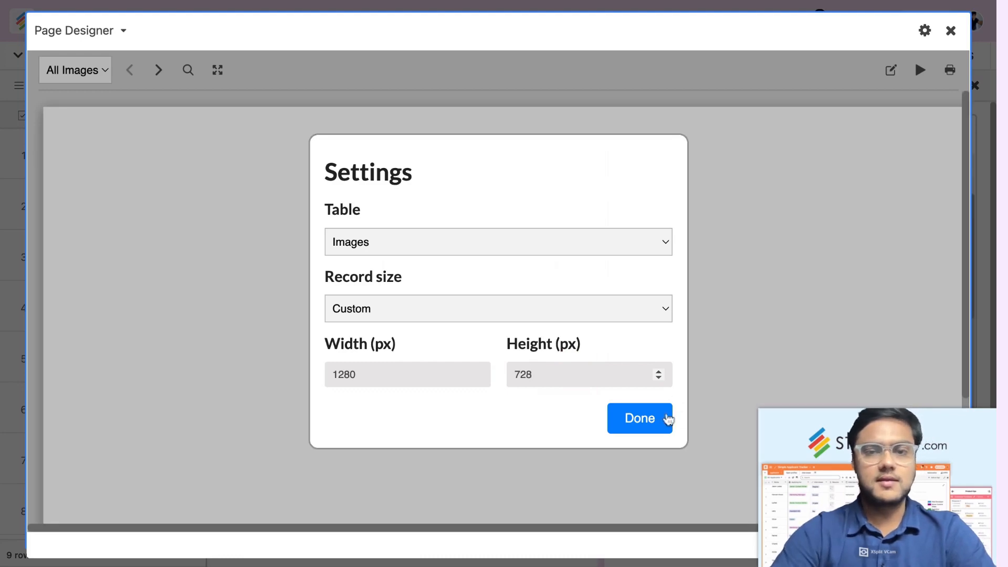
left_click(641, 418)
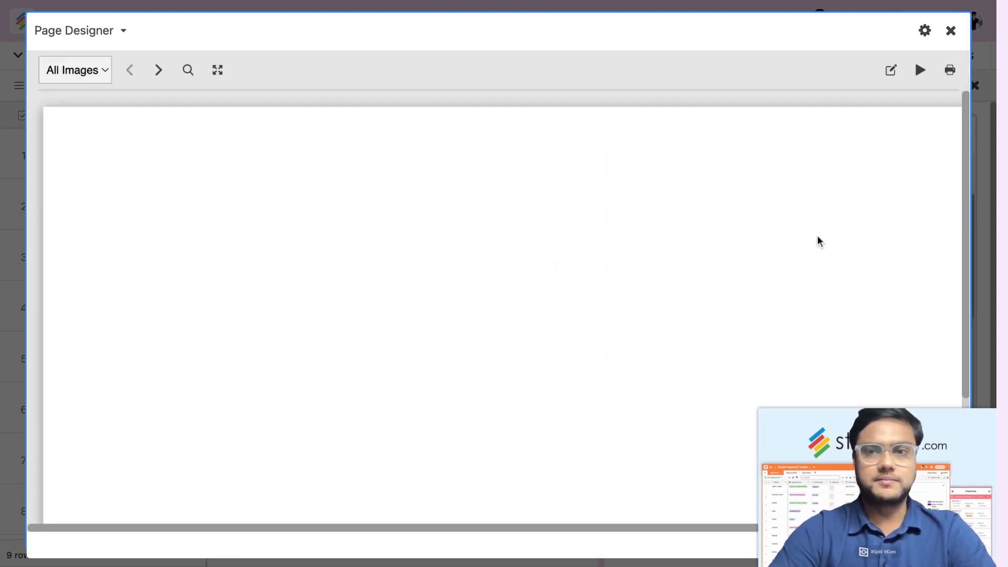
Start editing the page layout and place the Image Title field in the upper part of the blank page
left_click(890, 71)
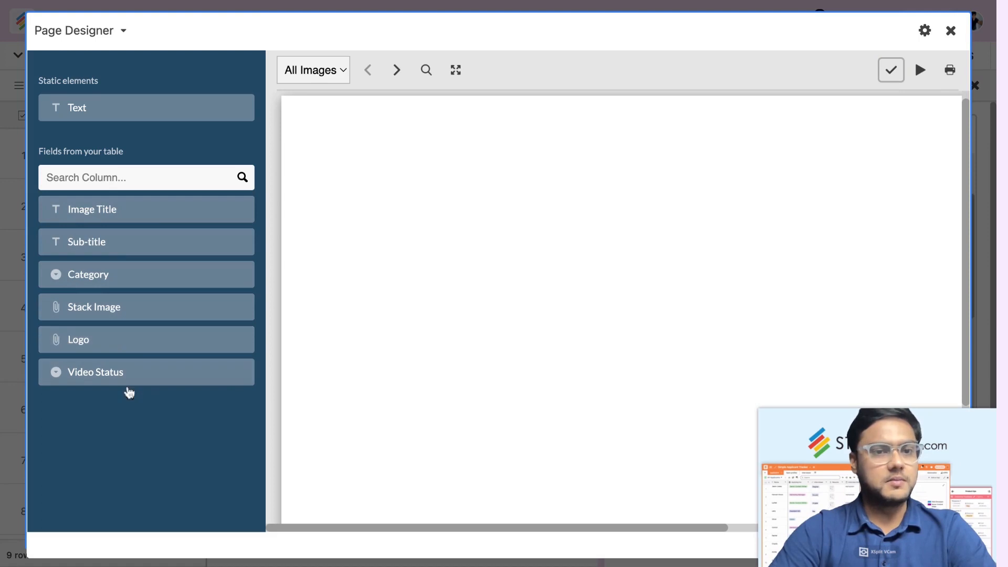
left_click(96, 213)
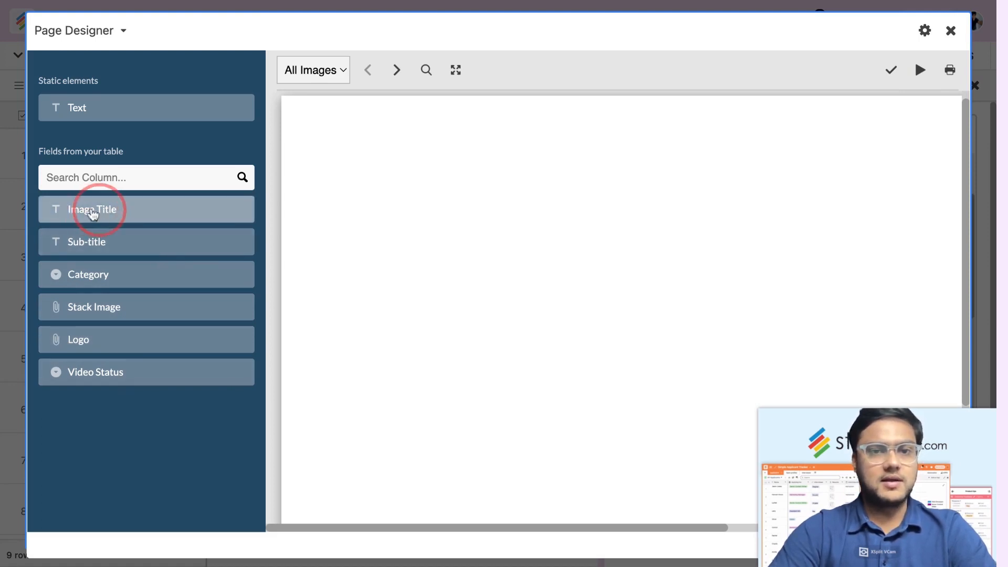
left_click(423, 229)
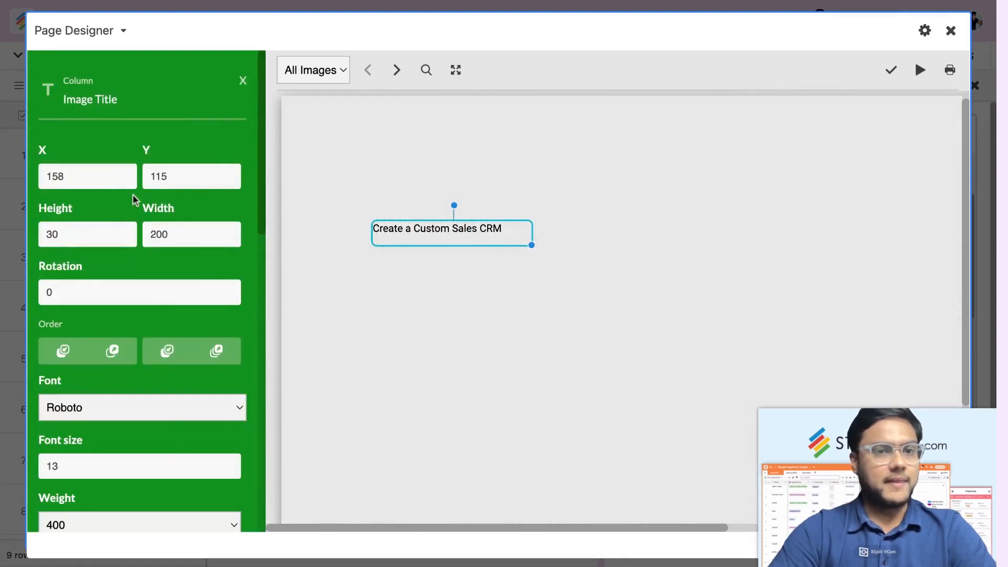
Set the Image Title element's font to Merriweather
scroll(138, 239, "down", 1)
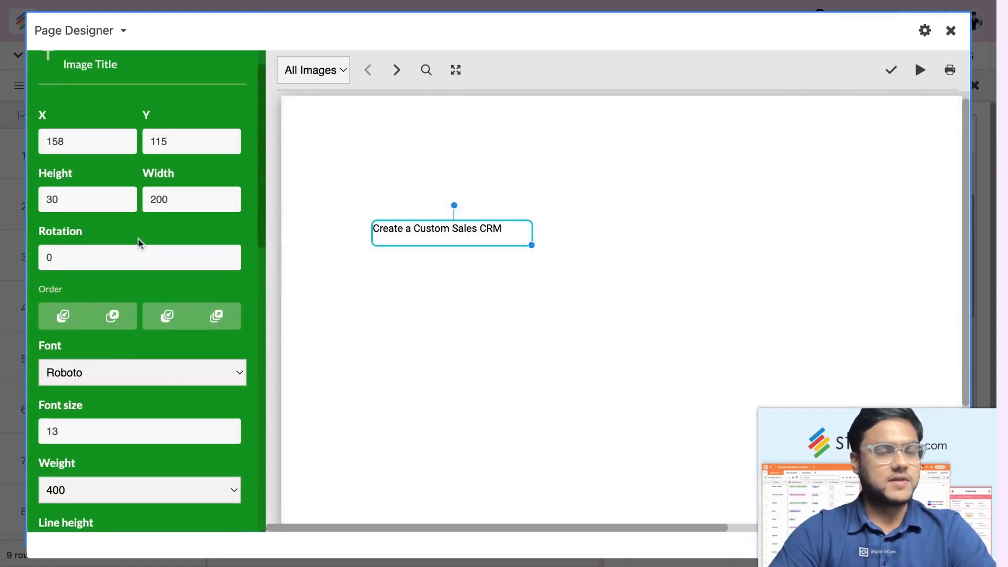
scroll(137, 239, "down", 2)
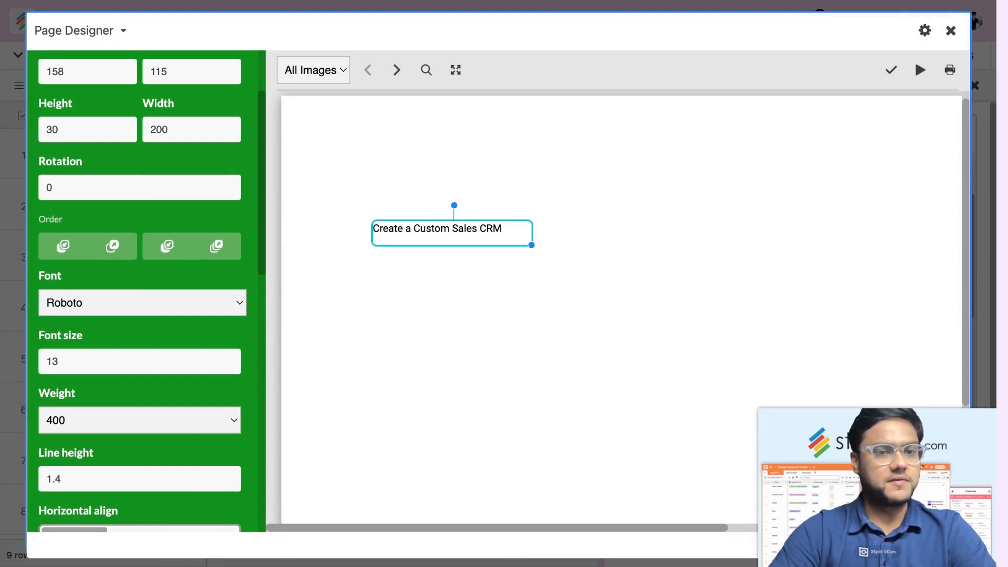
left_click(161, 306)
left_click(156, 196)
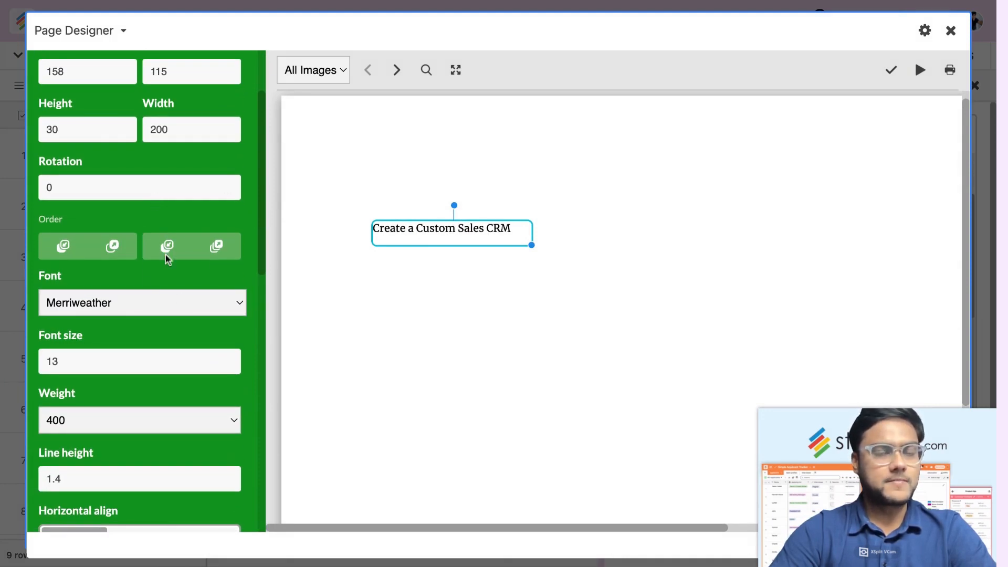
Raise the title's font size to 18 and enlarge its box to about 216 wide by 110 high
left_click(227, 358)
left_click(227, 359)
left_click(227, 358)
left_click(227, 358)
left_click(226, 359)
left_click_drag(532, 244, 543, 310)
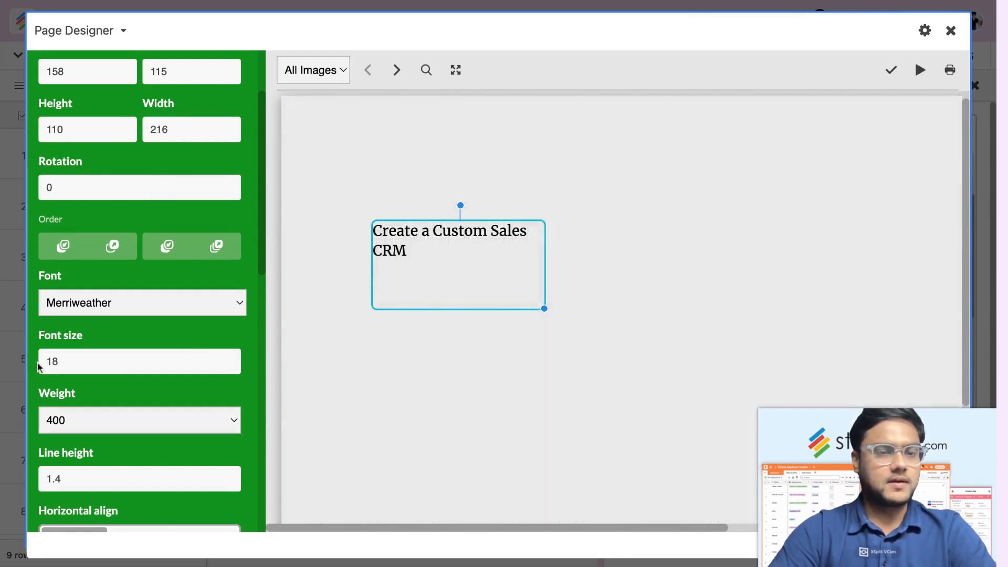
Set the title's font size to 58 and fit its box at about 393 wide by 226 high, shifted slightly left
double_click(64, 361)
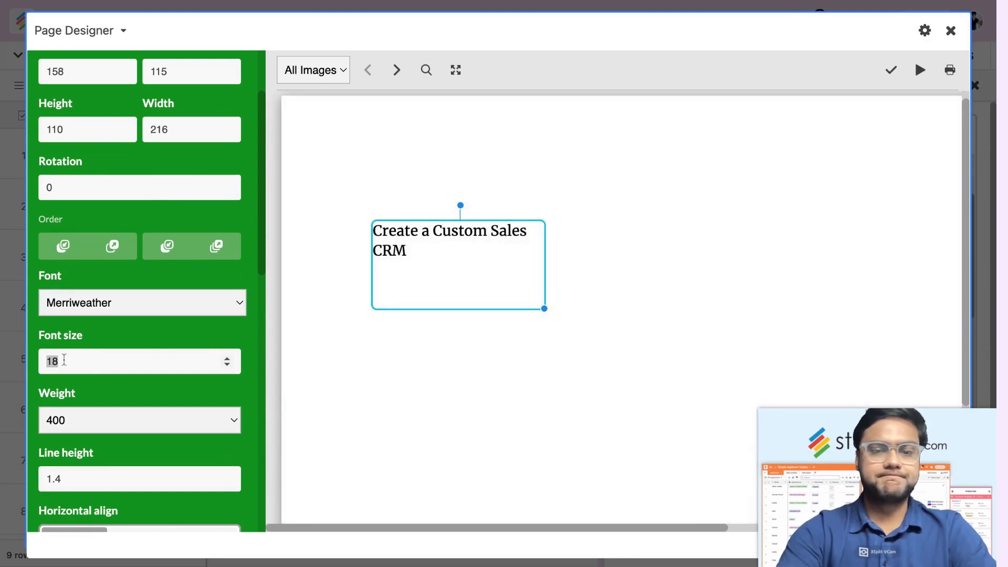
type("58")
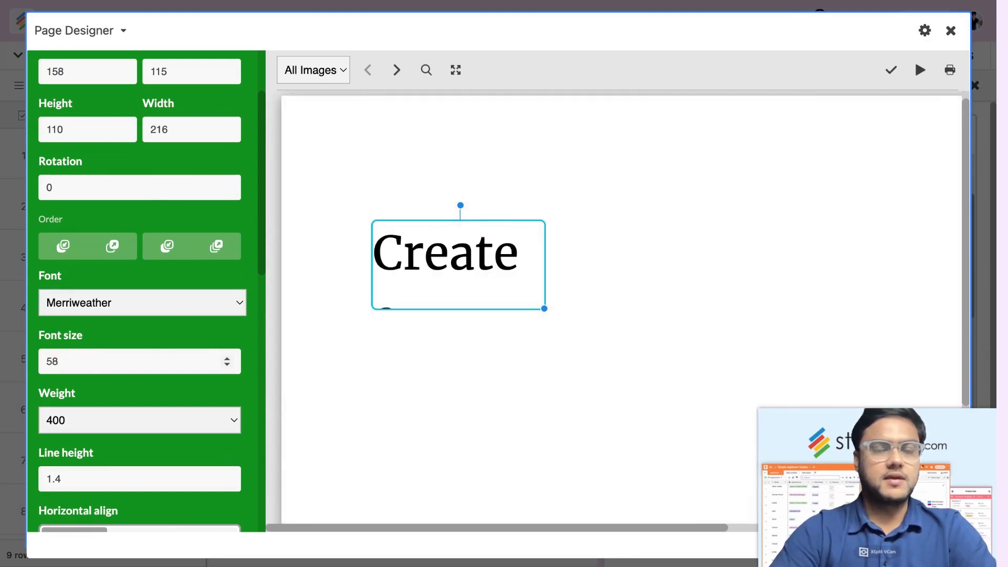
left_click_drag(545, 310, 644, 400)
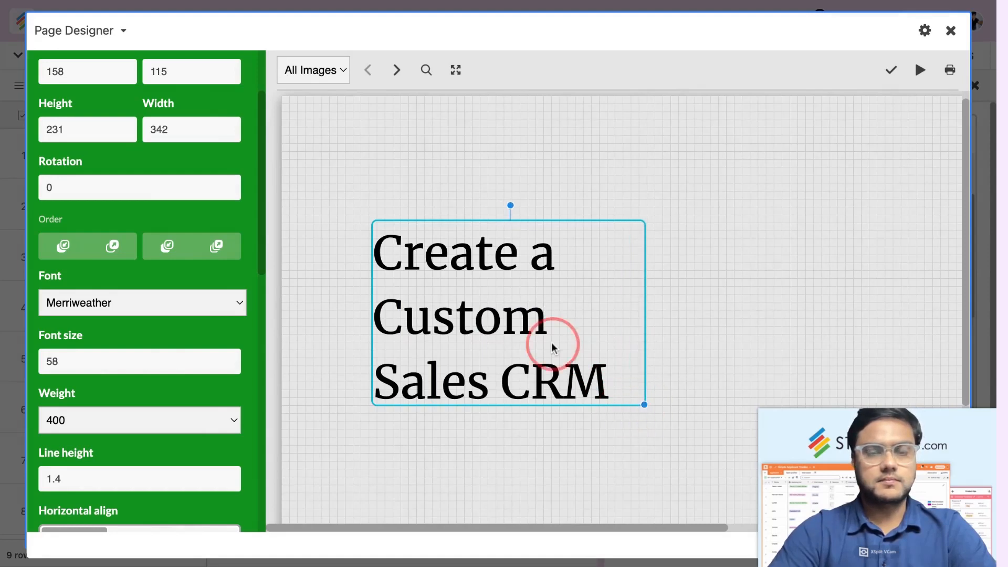
left_click_drag(551, 342, 526, 342)
left_click_drag(620, 405, 661, 401)
scroll(213, 221, "up", 4)
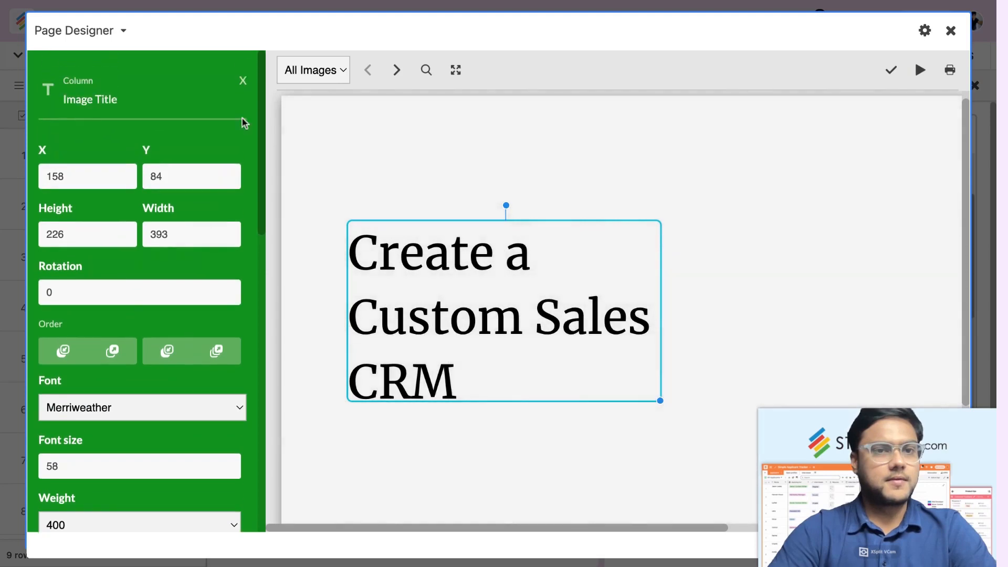
left_click(243, 81)
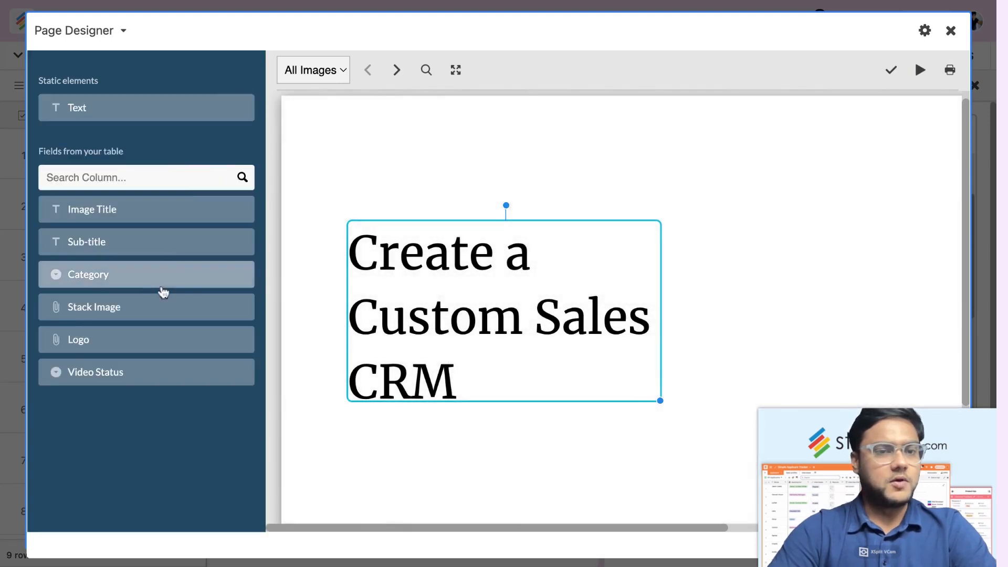
left_click(98, 278)
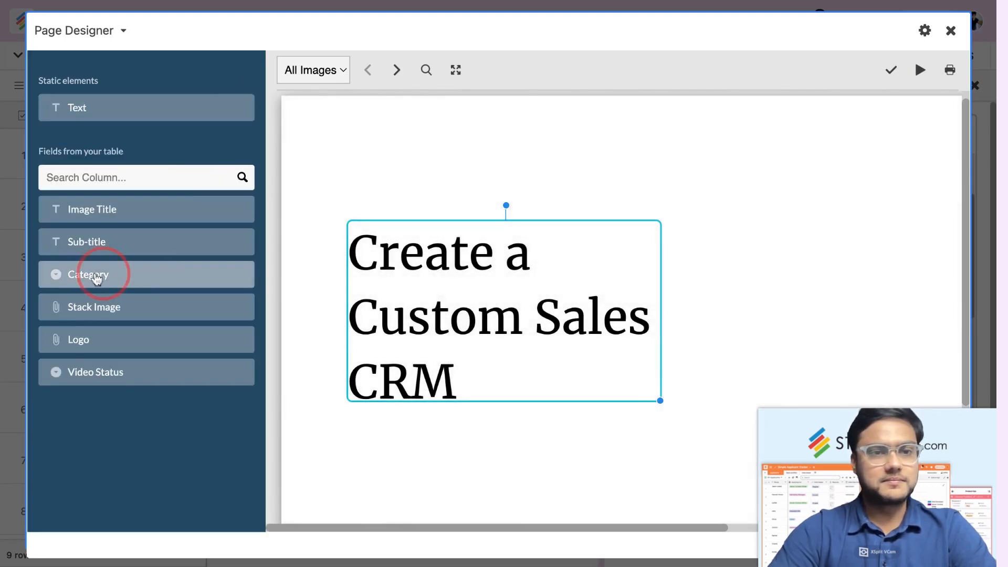
left_click_drag(97, 277, 432, 440)
left_click_drag(512, 452, 471, 452)
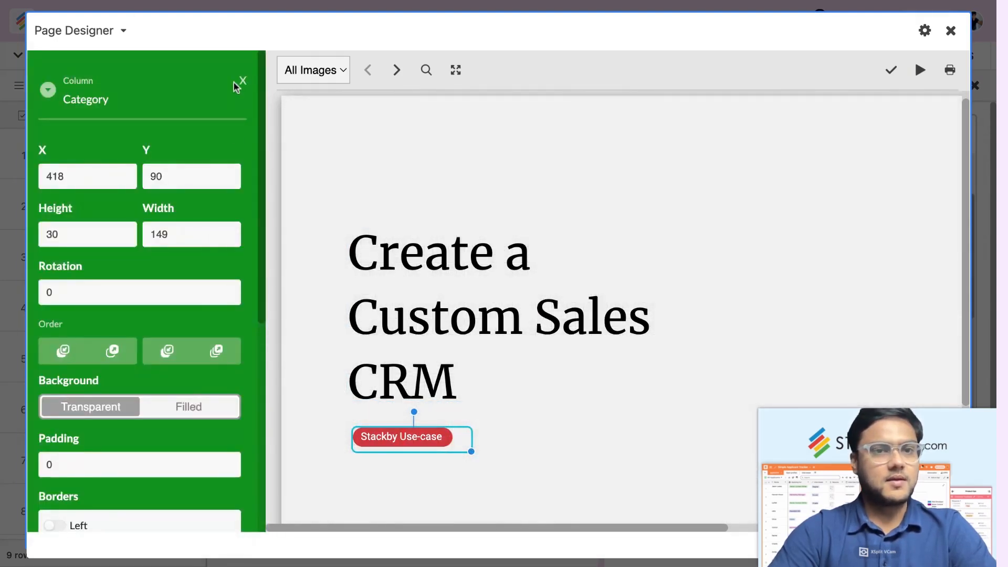
left_click(239, 83)
left_click(442, 435)
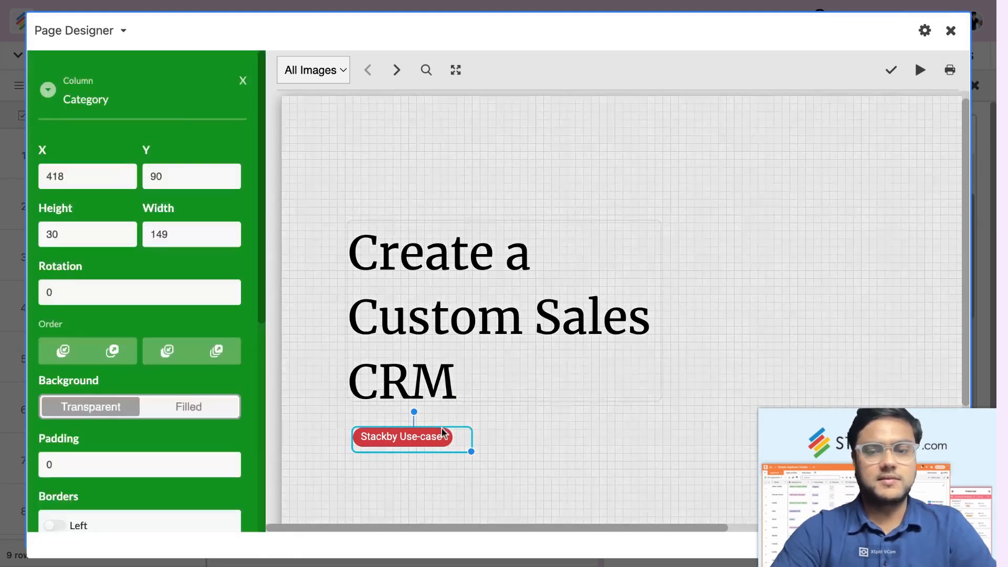
key("Delete")
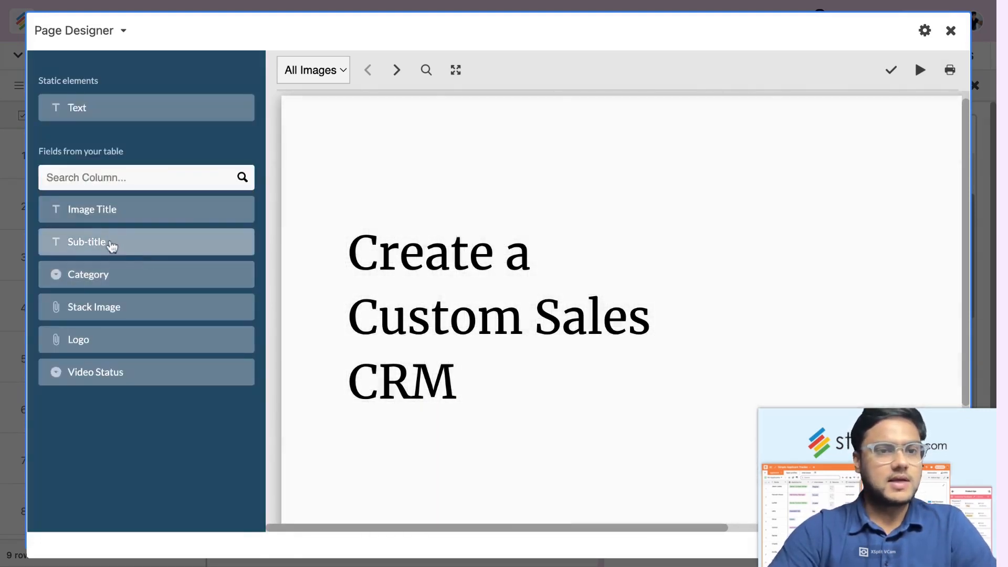
Place the Sub-title field just below the title and set its font size to 19
left_click(113, 245)
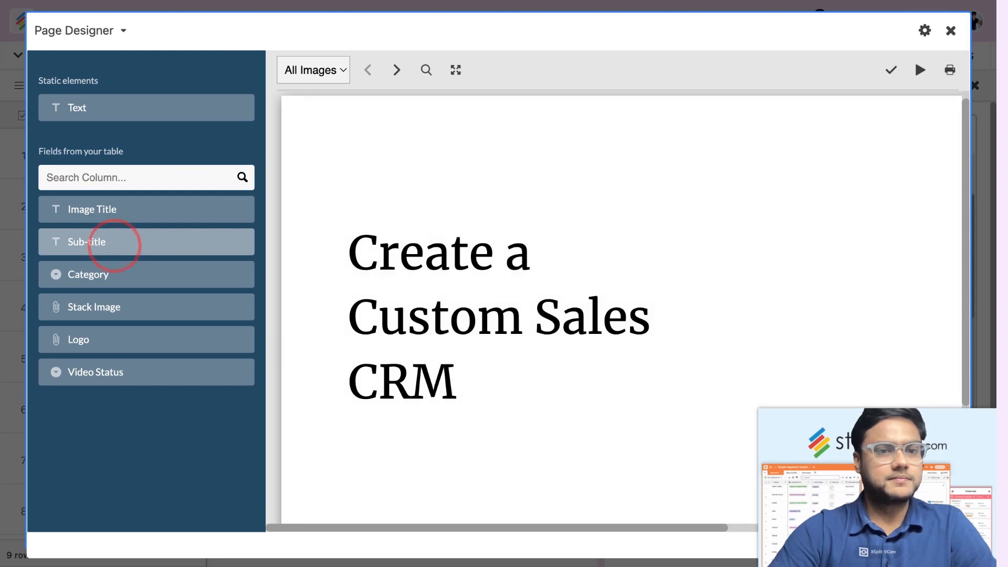
left_click_drag(467, 442, 432, 443)
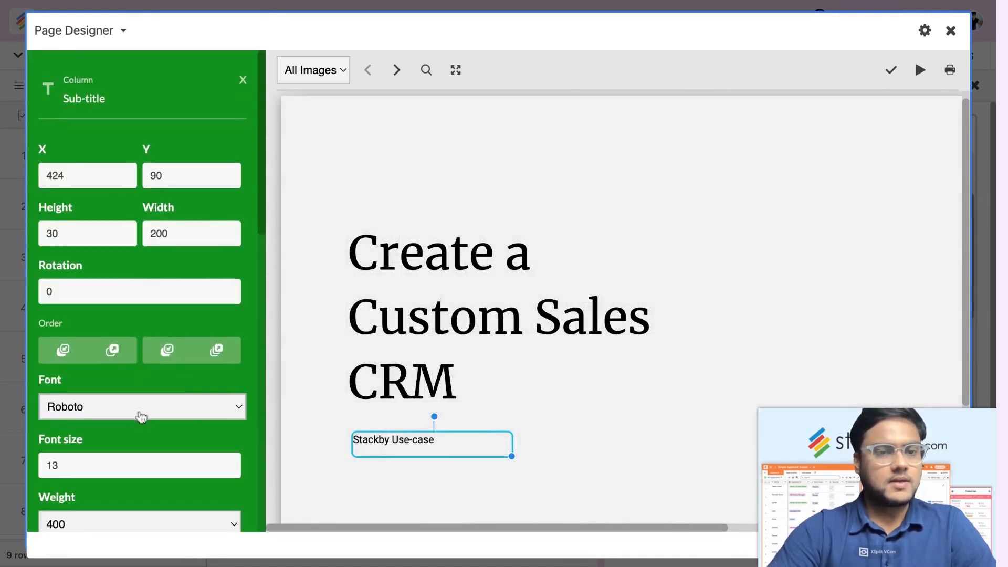
scroll(141, 415, "down", 3)
scroll(141, 416, "down", 1)
left_click(227, 310)
left_click(226, 309)
left_click(227, 309)
left_click(227, 310)
left_click(227, 310)
left_click(227, 310)
Turn on the left, right, top and bottom borders of the Sub-title element, keeping its padding at 0
scroll(163, 362, "down", 3)
scroll(162, 364, "down", 10)
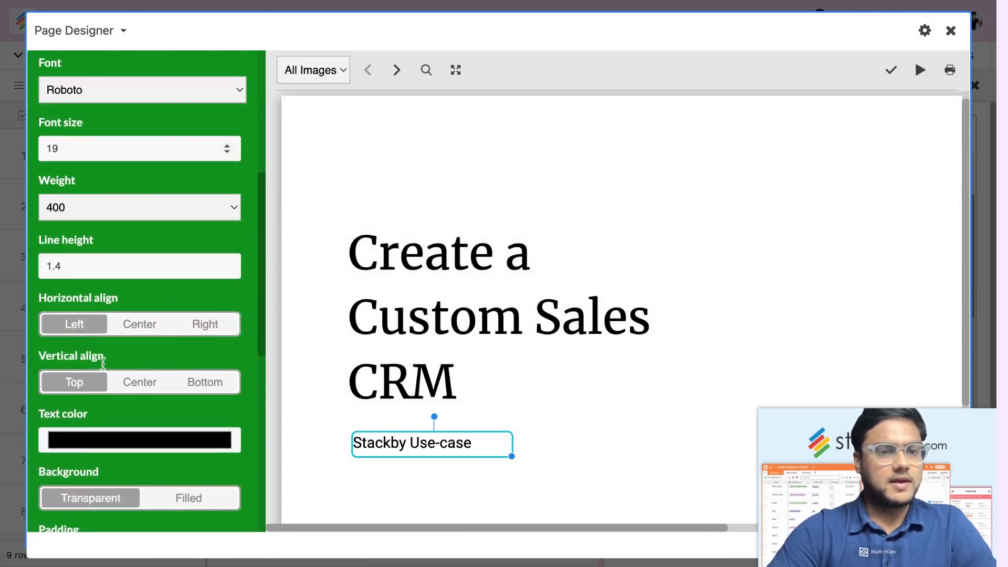
left_click(53, 337)
left_click(55, 363)
left_click(52, 389)
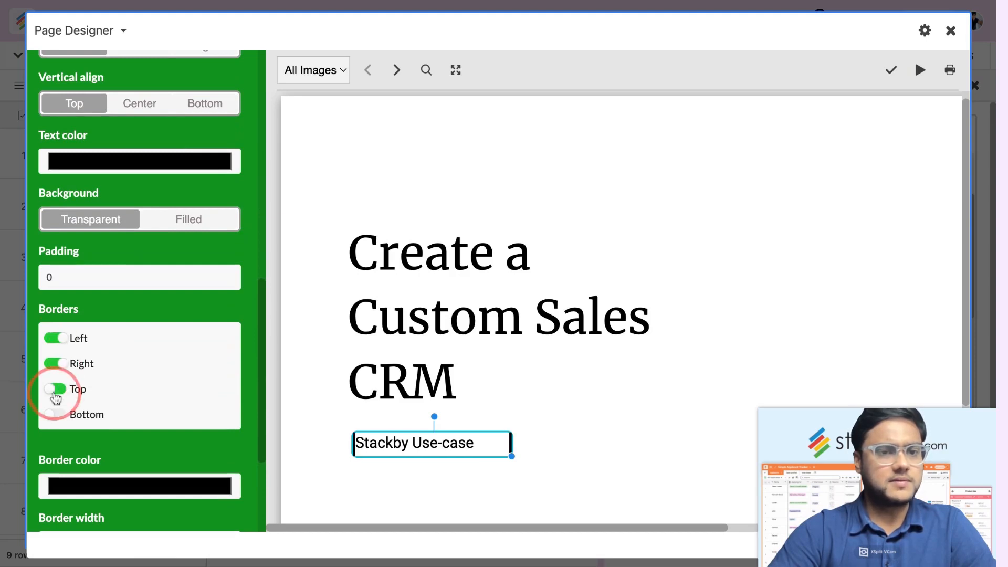
left_click(53, 414)
left_click(230, 274)
left_click(230, 275)
left_click(228, 282)
left_click(228, 282)
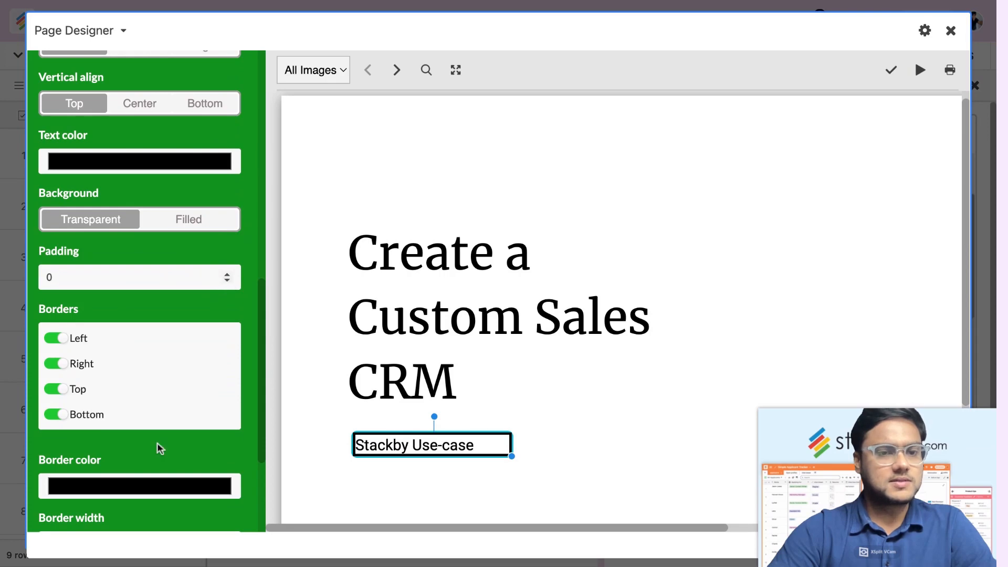
Set the Sub-title element's border width to 1
scroll(160, 448, "down", 3)
left_click(227, 390)
left_click(227, 390)
left_click(227, 385)
left_click(227, 384)
left_click(227, 385)
left_click(227, 390)
left_click(227, 390)
left_click(228, 390)
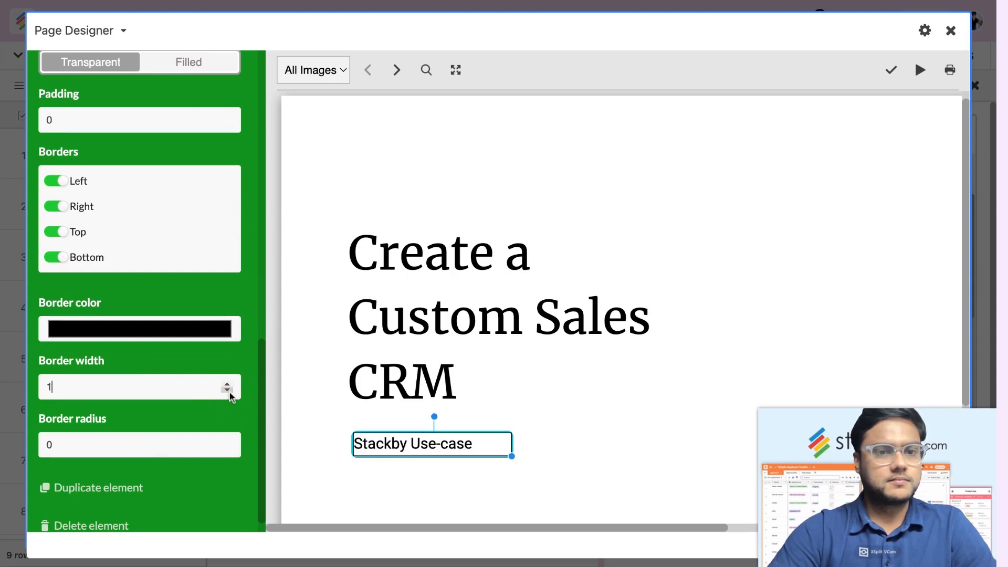
Round the Sub-title element's border with a radius of 16
triple_click(230, 441)
triple_click(230, 441)
triple_click(231, 441)
triple_click(230, 441)
left_click(231, 440)
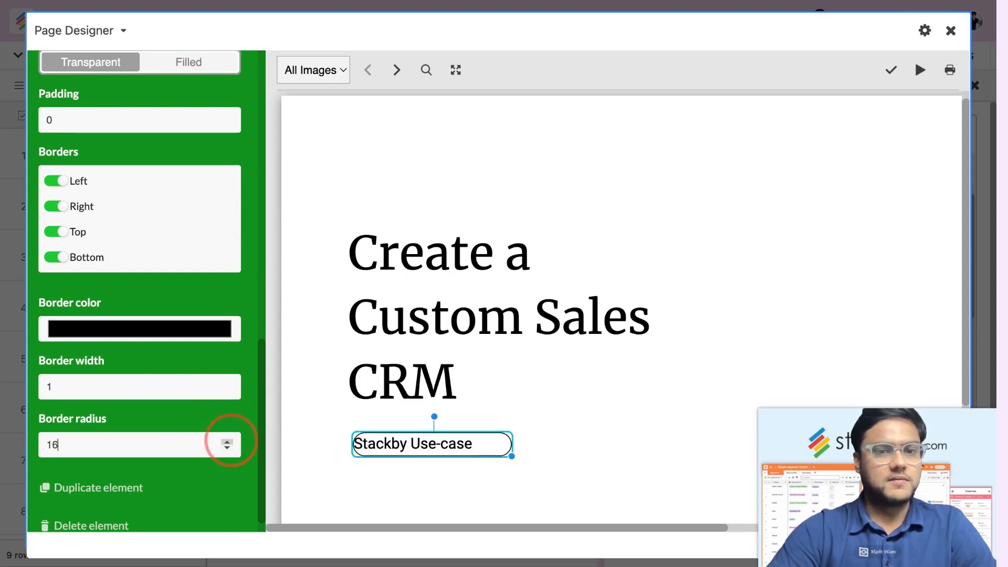
Center the Sub-title text horizontally and shift its box slightly left to line up with the title
scroll(75, 255, "up", 2)
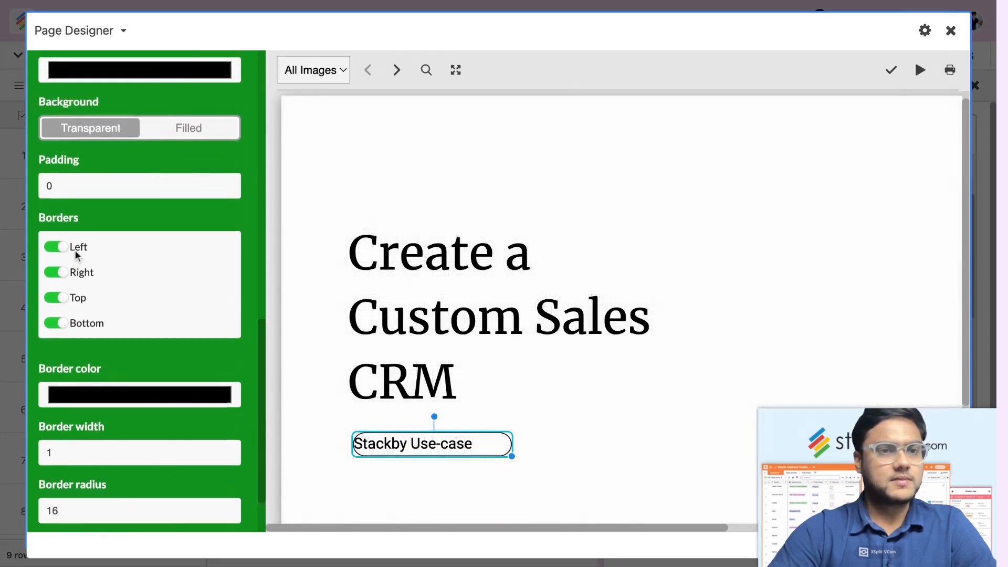
scroll(75, 254, "up", 5)
left_click(124, 245)
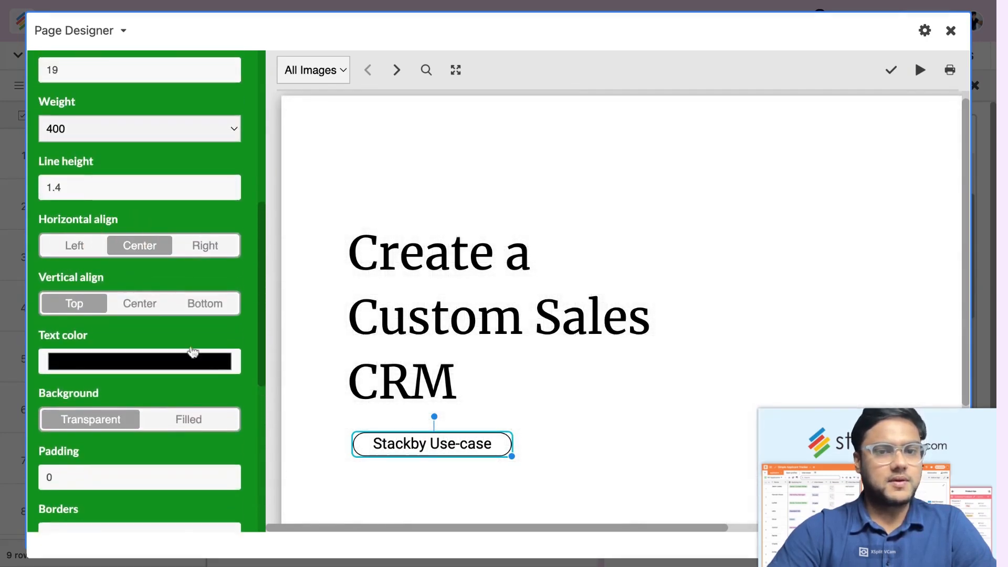
left_click_drag(441, 444, 435, 444)
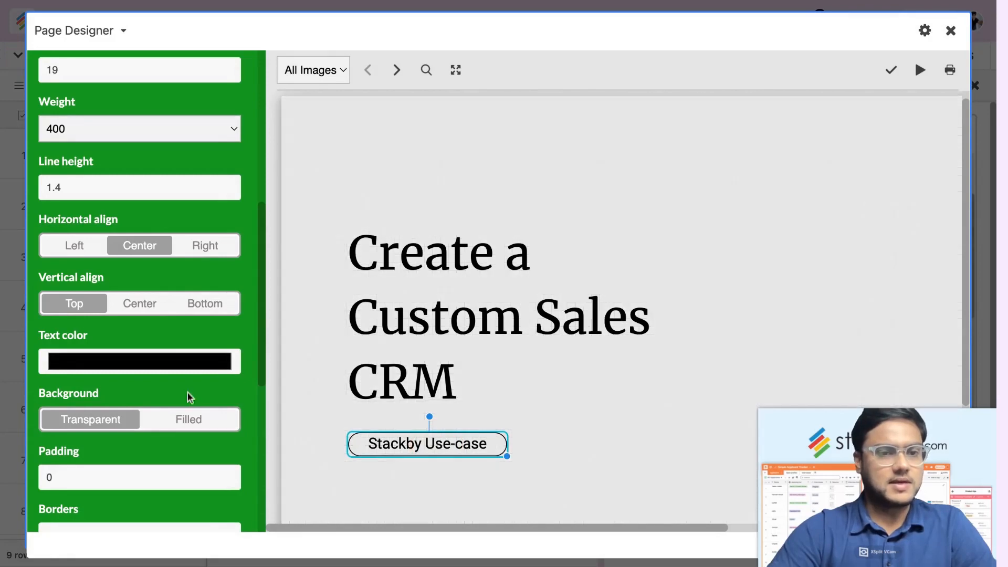
scroll(151, 364, "down", 10)
left_click(128, 364)
scroll(130, 365, "down", 2)
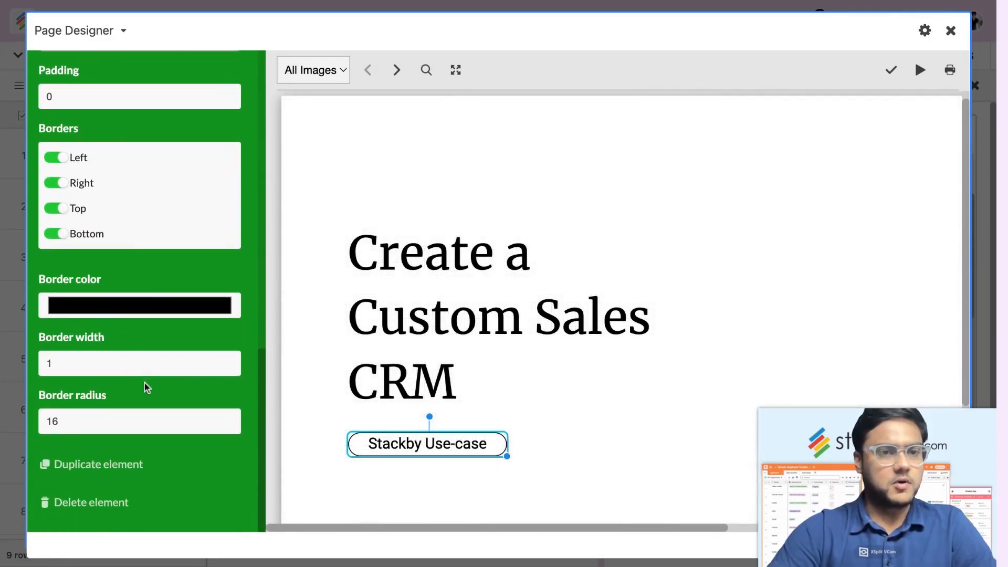
Give the Sub-title element a filled background in a light pinkish red
scroll(144, 382, "up", 8)
scroll(145, 387, "up", 6)
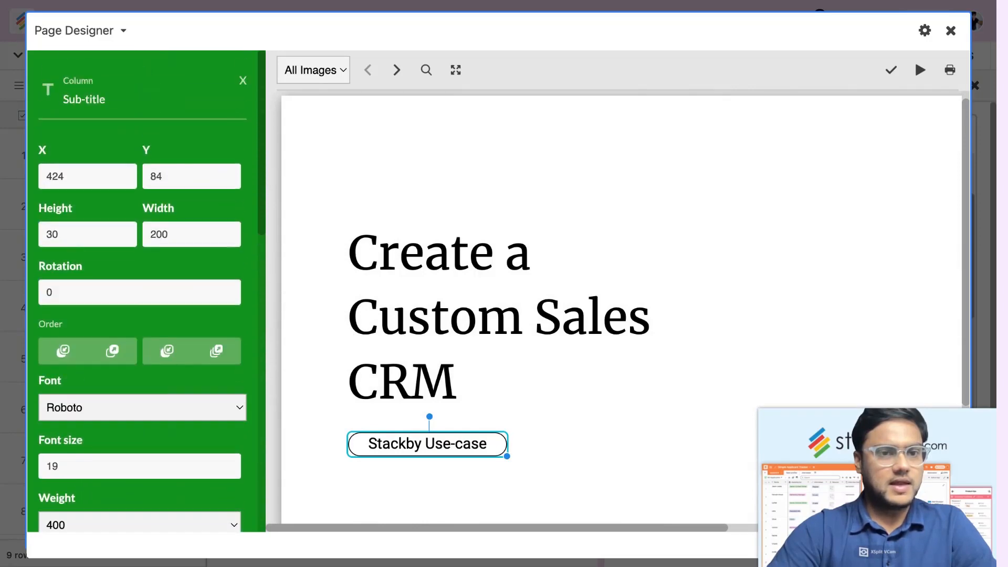
scroll(145, 387, "down", 8)
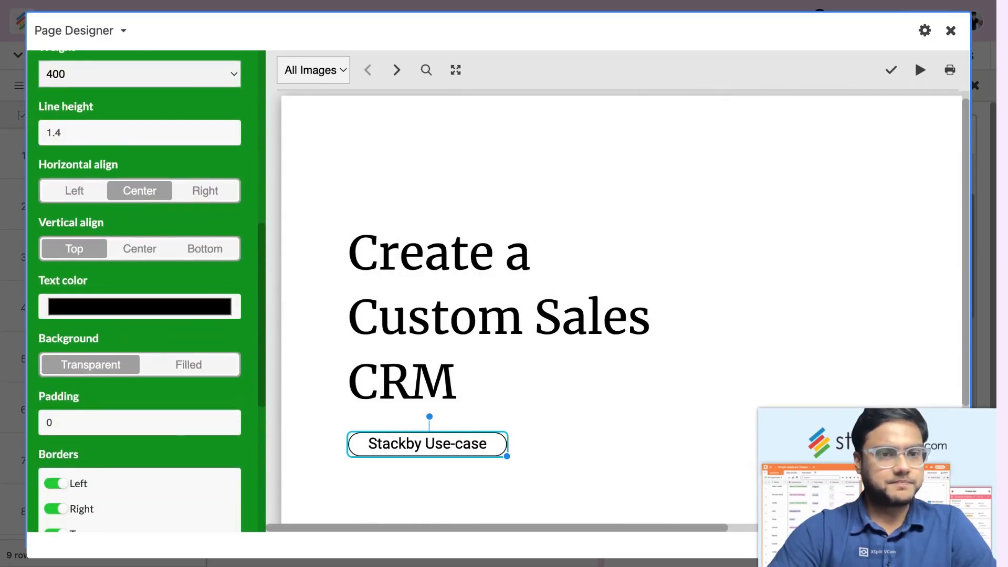
left_click(178, 349)
scroll(182, 354, "down", 1)
left_click(153, 349)
left_click_drag(153, 367, 613, 428)
left_click(613, 430)
Move the Image Title element slightly up to widen the gap above the Sub-title, then deselect it
left_click_drag(487, 325, 487, 306)
left_click(764, 274)
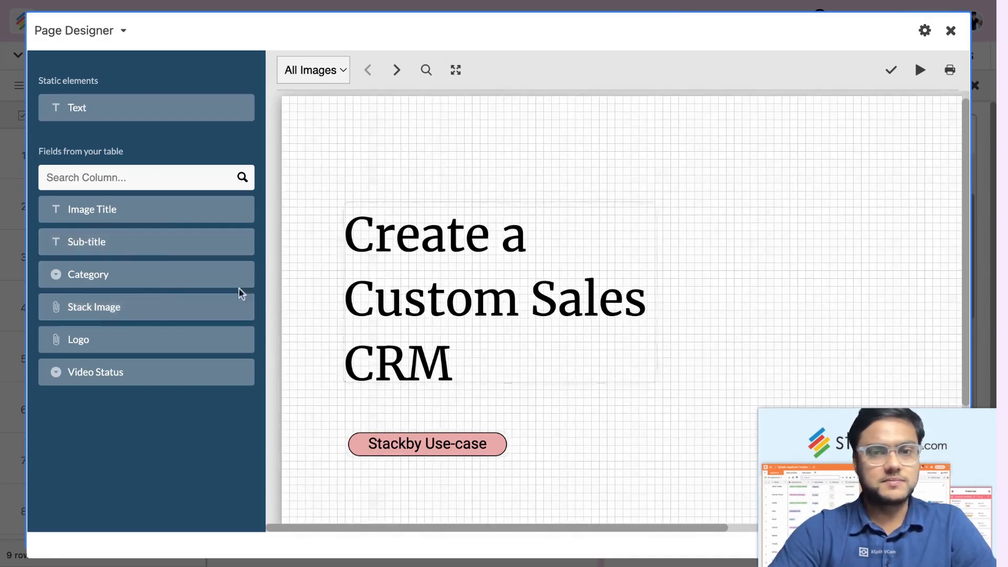
Place the Stack Image field to the right of the title, enlarging it slightly and nudging it down
left_click(103, 312)
left_click_drag(103, 313, 798, 349)
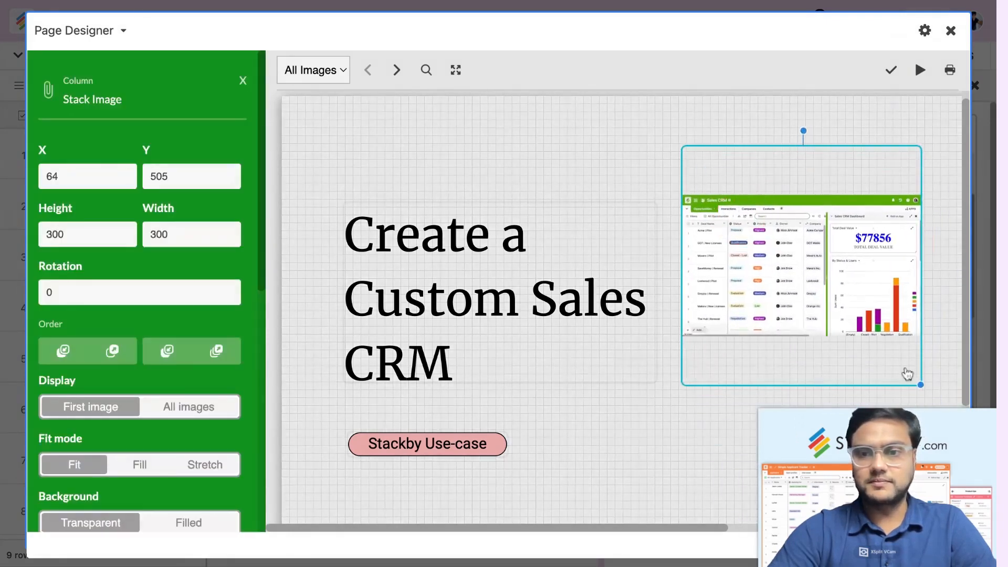
left_click_drag(920, 385, 965, 411)
left_click_drag(857, 291, 855, 321)
left_click(765, 156)
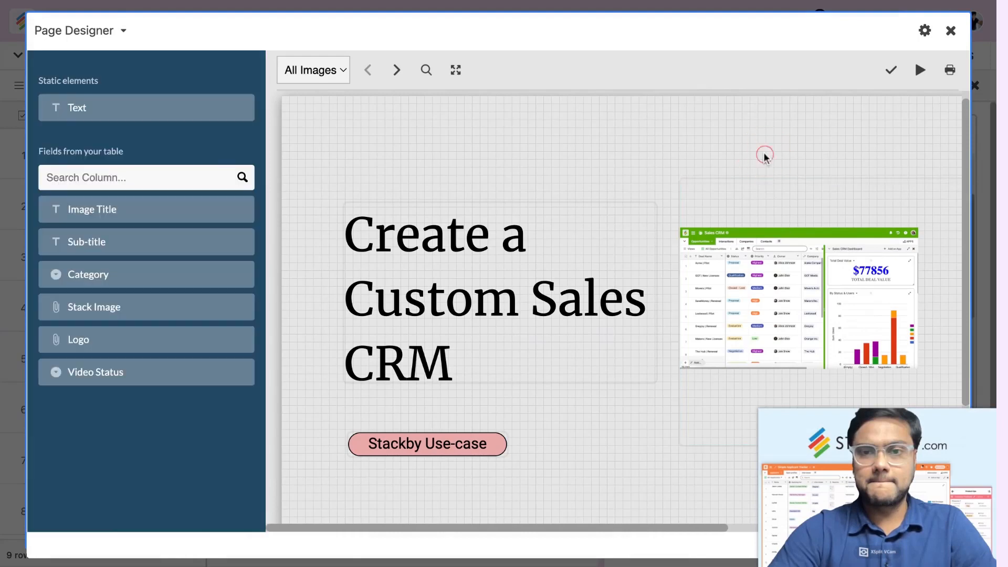
Shift the Stack Image element up and to the right, and enlarge it to about 430 wide by 341 high
scroll(718, 294, "right", 1)
scroll(716, 294, "right", 6)
left_click(708, 357)
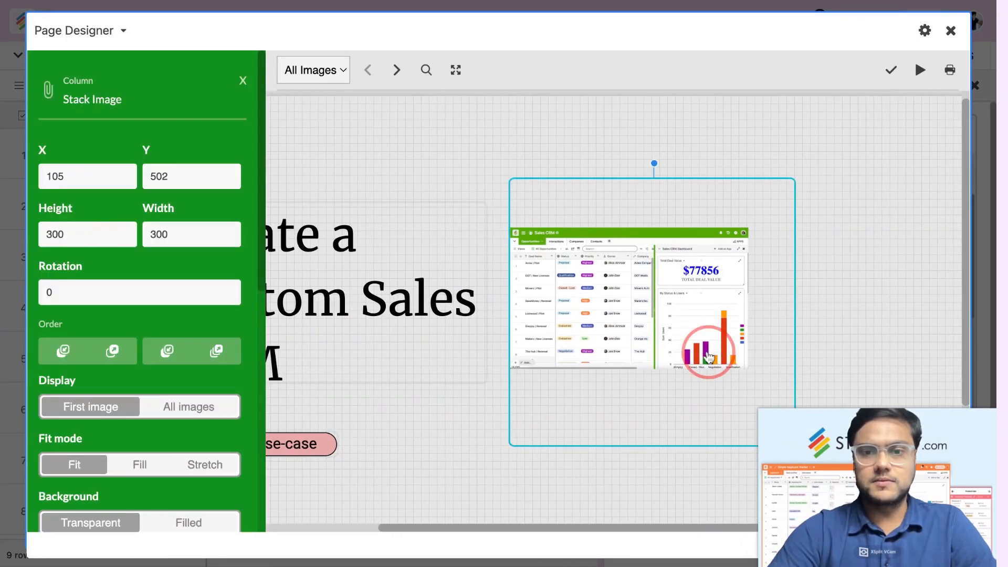
left_click_drag(708, 357, 745, 314)
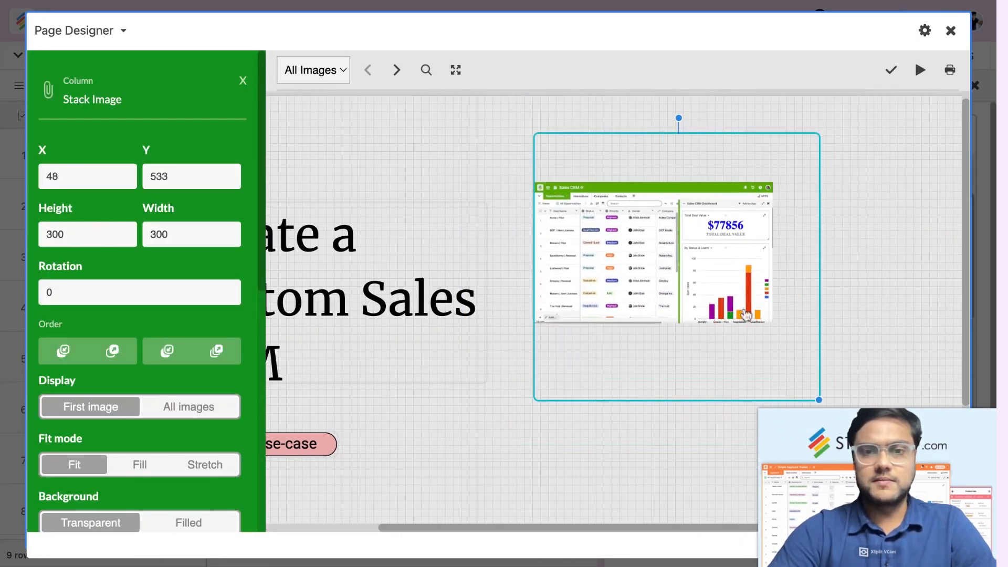
left_click_drag(819, 400, 876, 405)
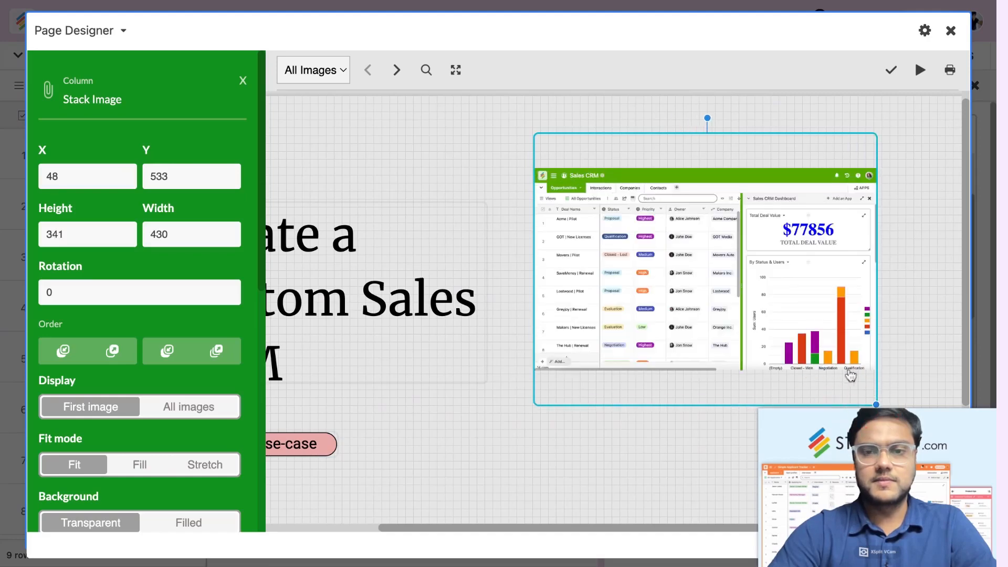
left_click_drag(813, 301, 832, 285)
Enlarge the Stack Image element to about 533 wide by 414 high and position it at about X 98, Y 514
scroll(876, 348, "down", 3)
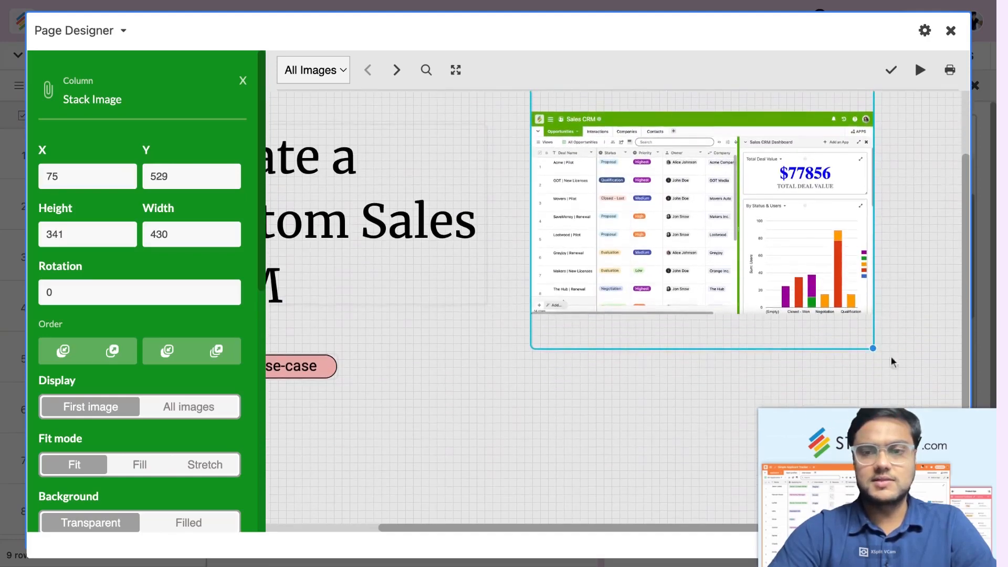
left_click_drag(873, 348, 936, 385)
left_click_drag(844, 256, 843, 276)
scroll(842, 276, "down", 2)
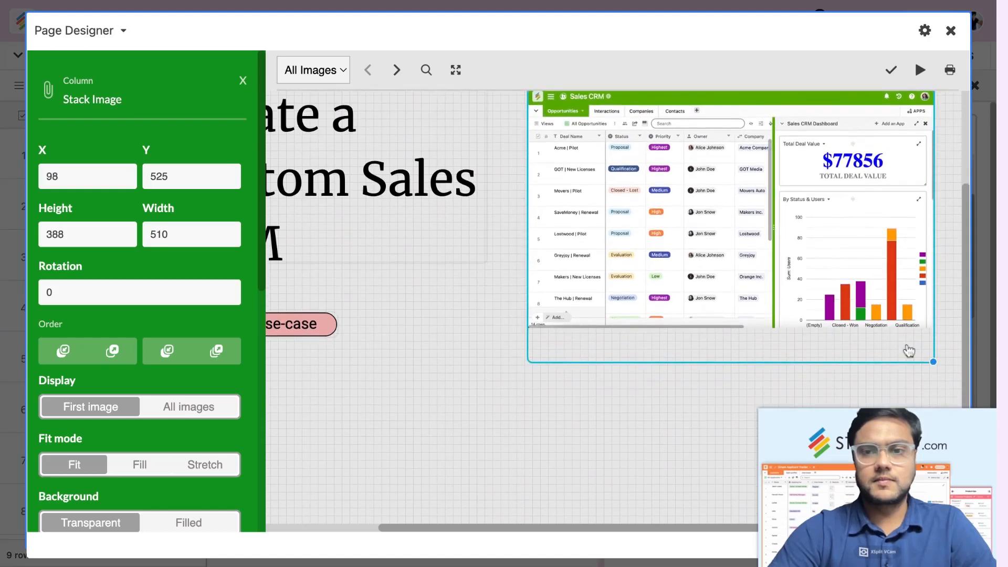
left_click_drag(932, 362, 951, 383)
left_click_drag(876, 319, 868, 318)
Finish editing the layout and look over the whole thumbnail page
scroll(869, 318, "up", 4)
scroll(721, 209, "left", 5)
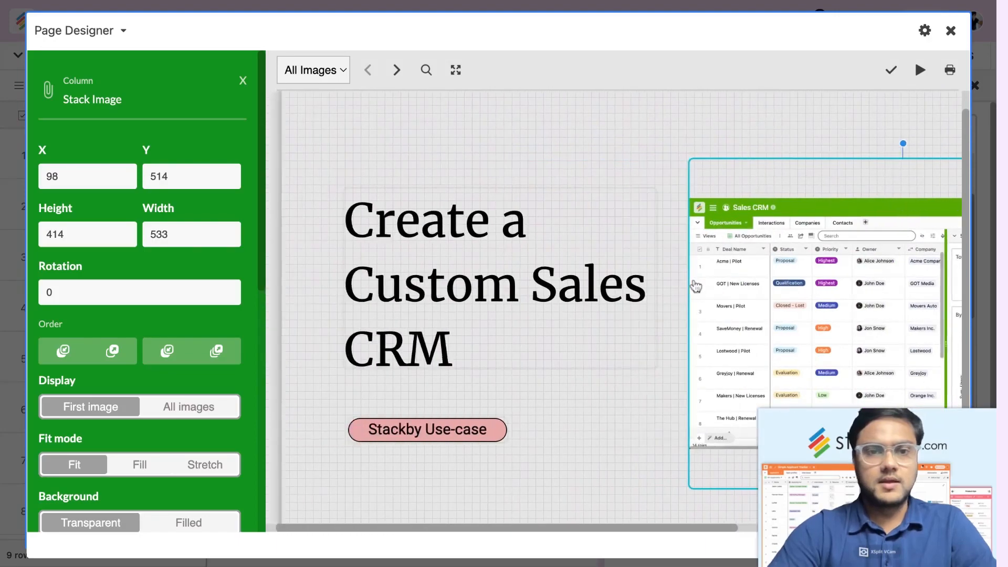
scroll(721, 209, "up", 1)
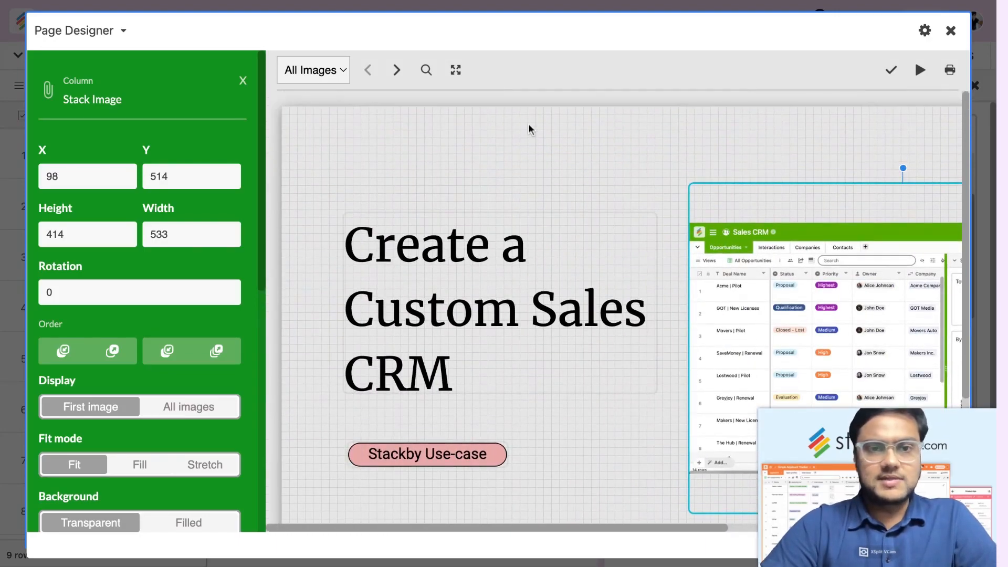
left_click(888, 74)
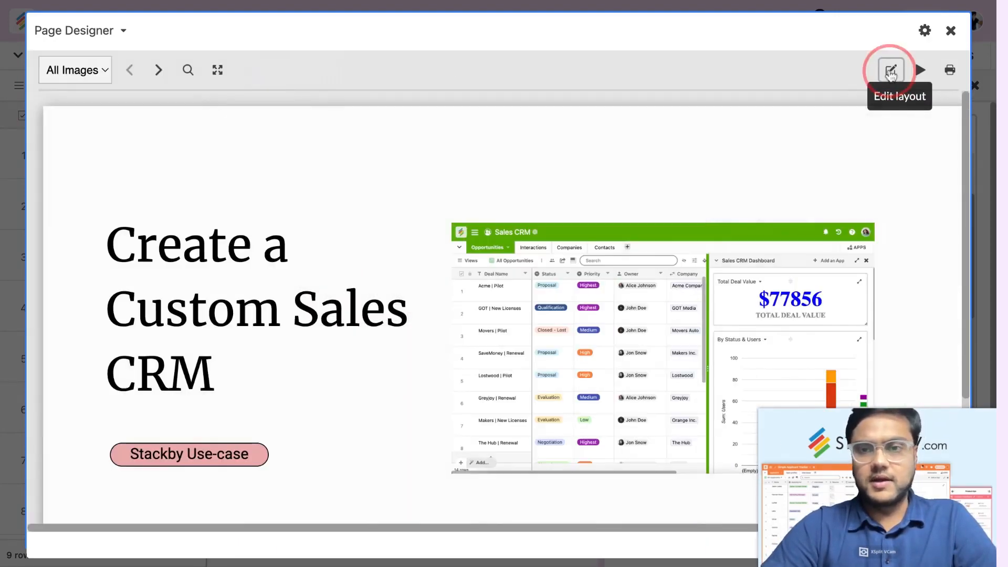
scroll(783, 228, "down", 4)
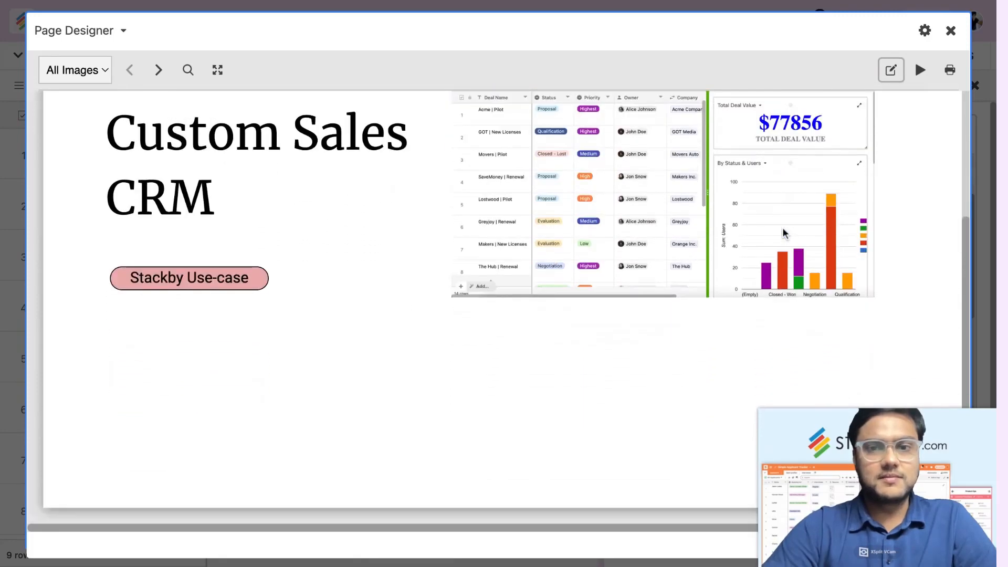
scroll(783, 228, "up", 5)
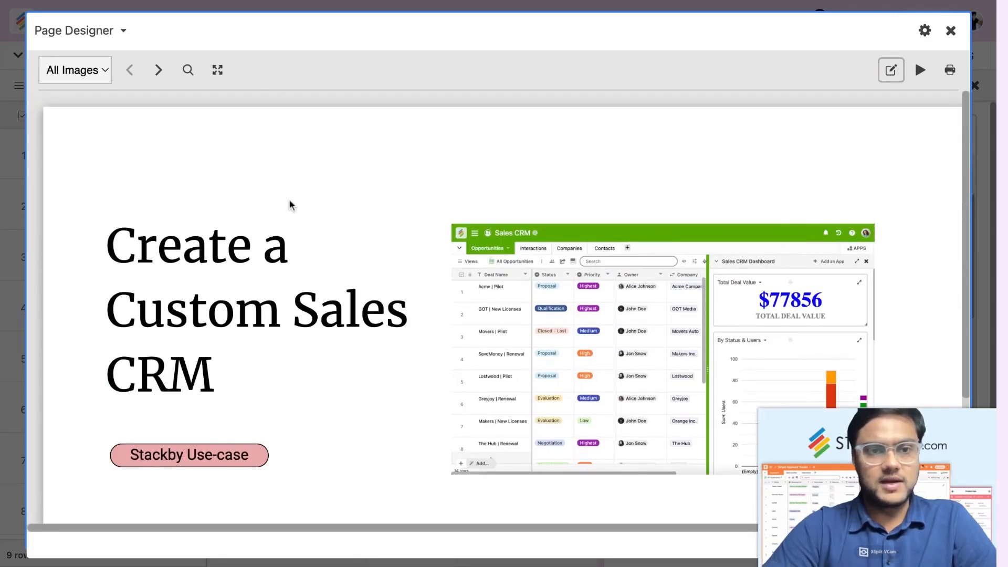
Step forward and back through the table's rows to check how each record's title and image fit the layout
left_click(159, 72)
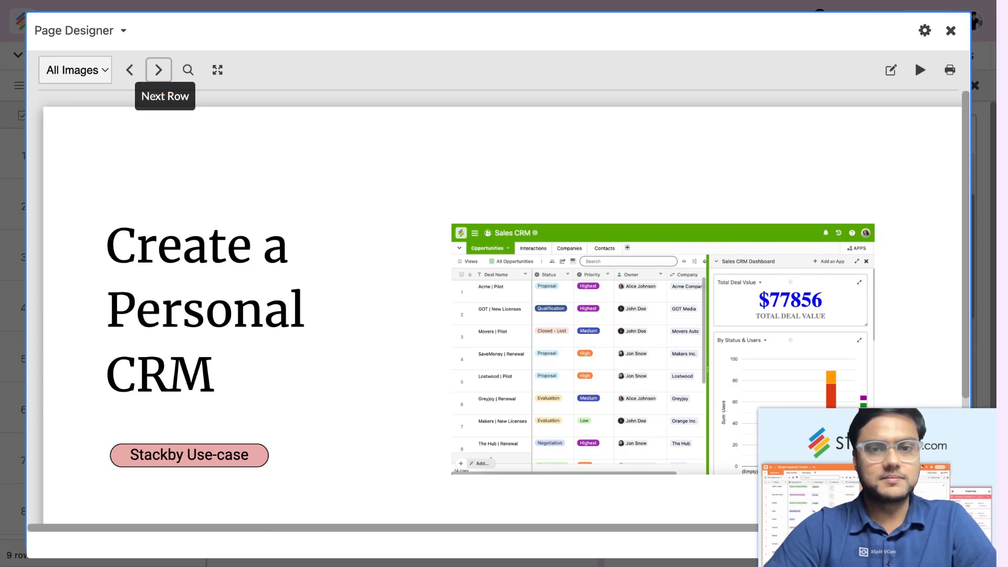
left_click(129, 70)
left_click(159, 71)
left_click(159, 73)
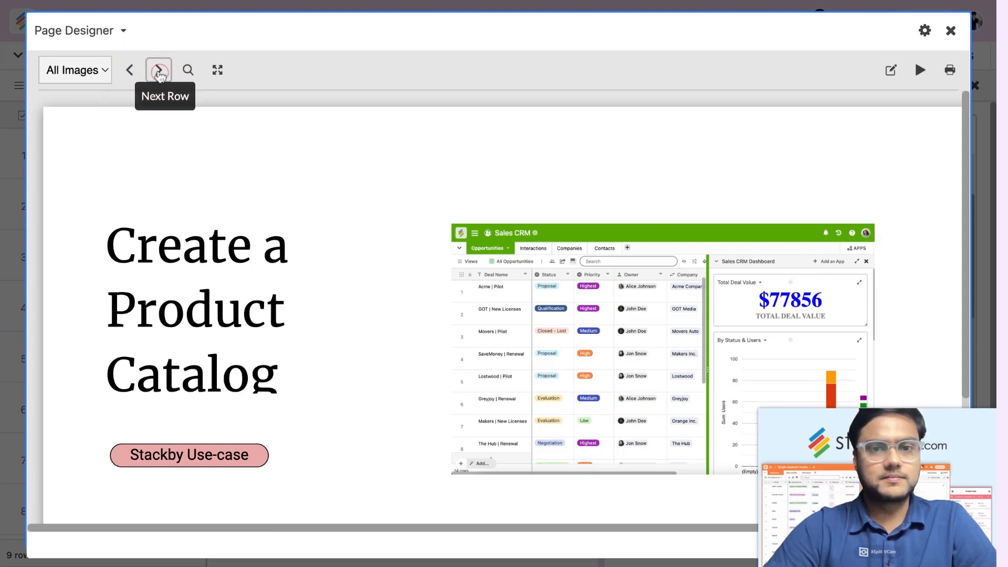
left_click(130, 69)
left_click(158, 70)
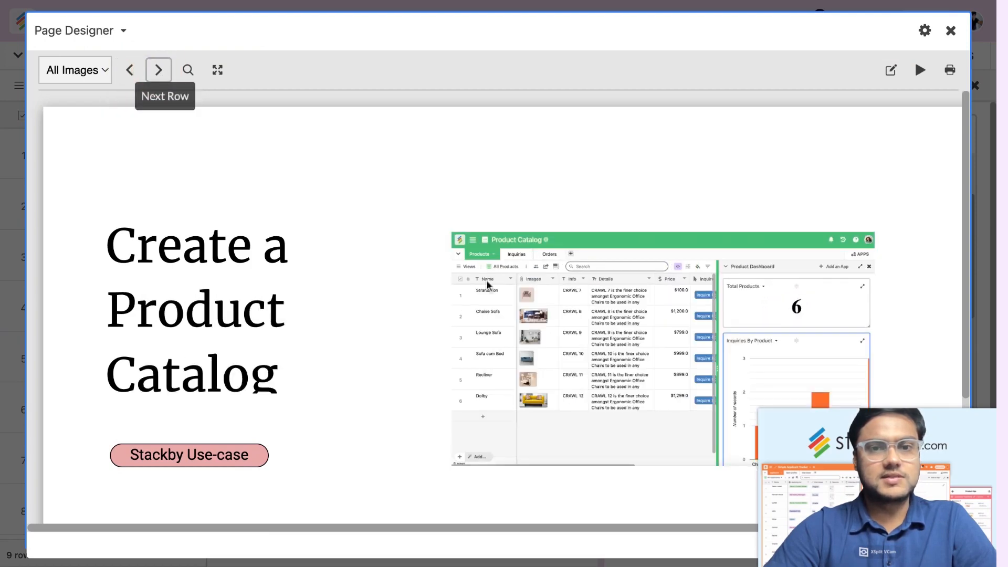
left_click(157, 74)
left_click(156, 74)
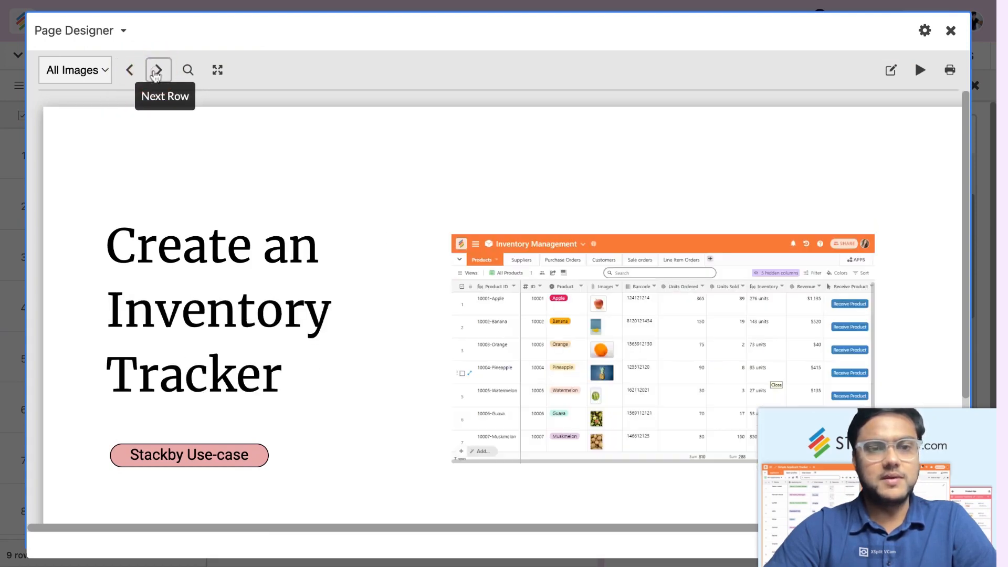
left_click(157, 73)
left_click(157, 74)
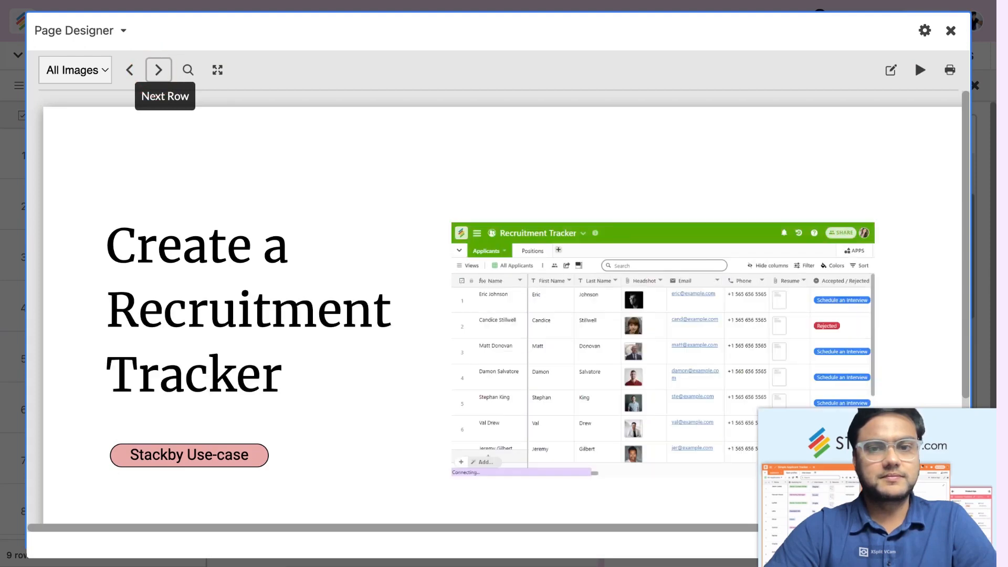
left_click(130, 71)
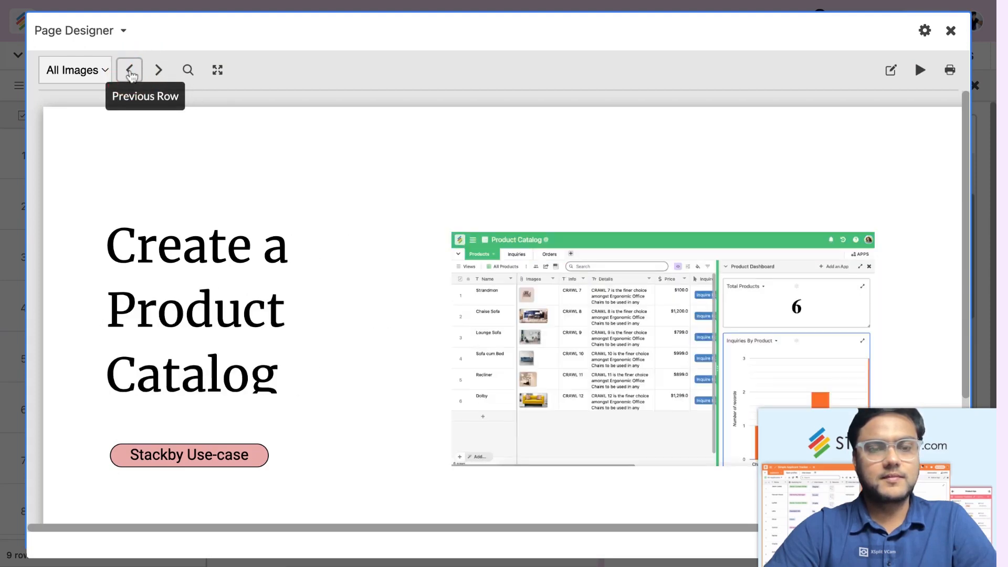
Reopen the layout for editing and enlarge the Image Title box to about 412 wide by 255 high
left_click(891, 70)
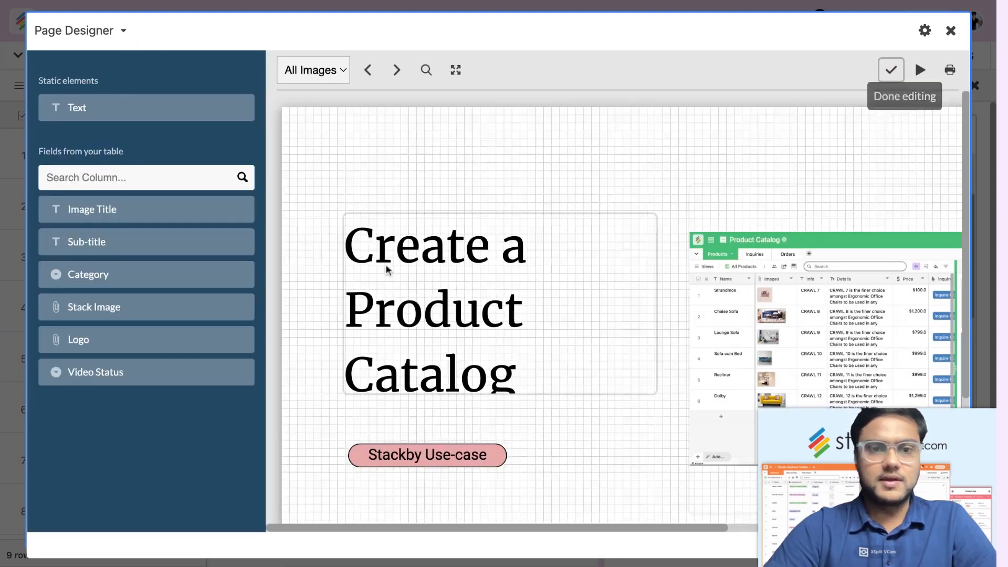
left_click(466, 338)
left_click_drag(657, 393, 672, 417)
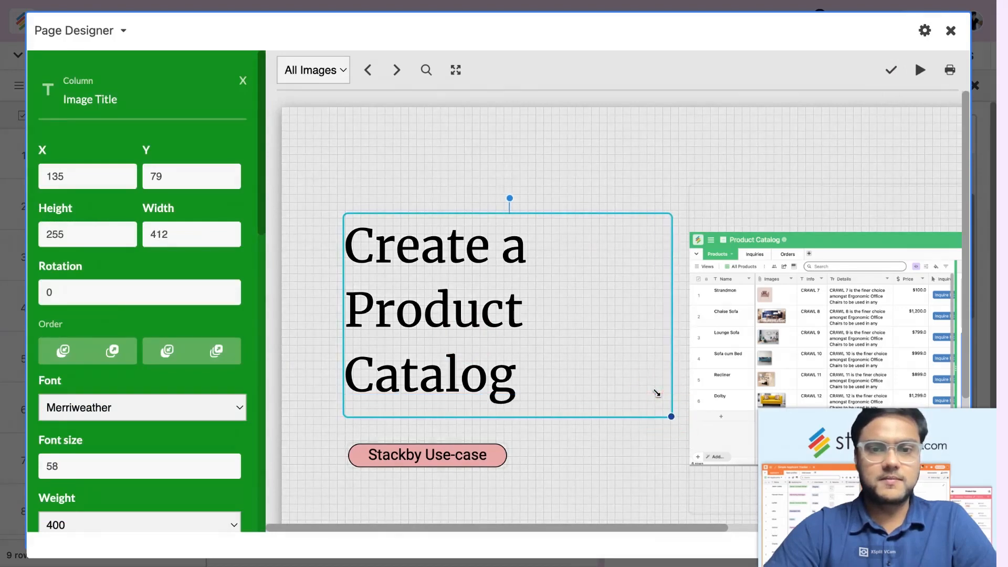
left_click(676, 159)
Check the enlarged title box against the following rows, then return to the Product Catalog record
left_click(396, 70)
left_click(396, 70)
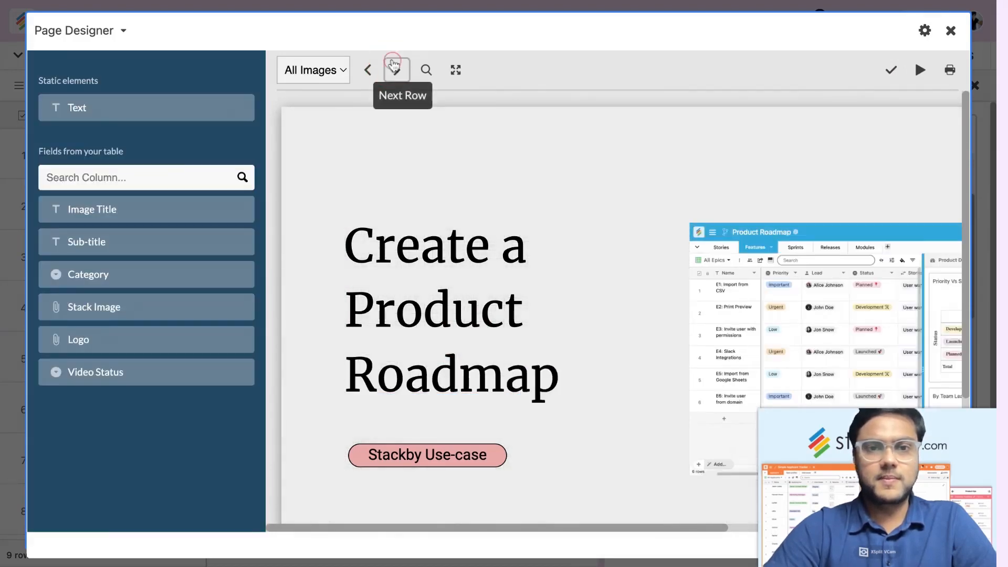
left_click(395, 70)
left_click(368, 69)
left_click(368, 70)
left_click(368, 70)
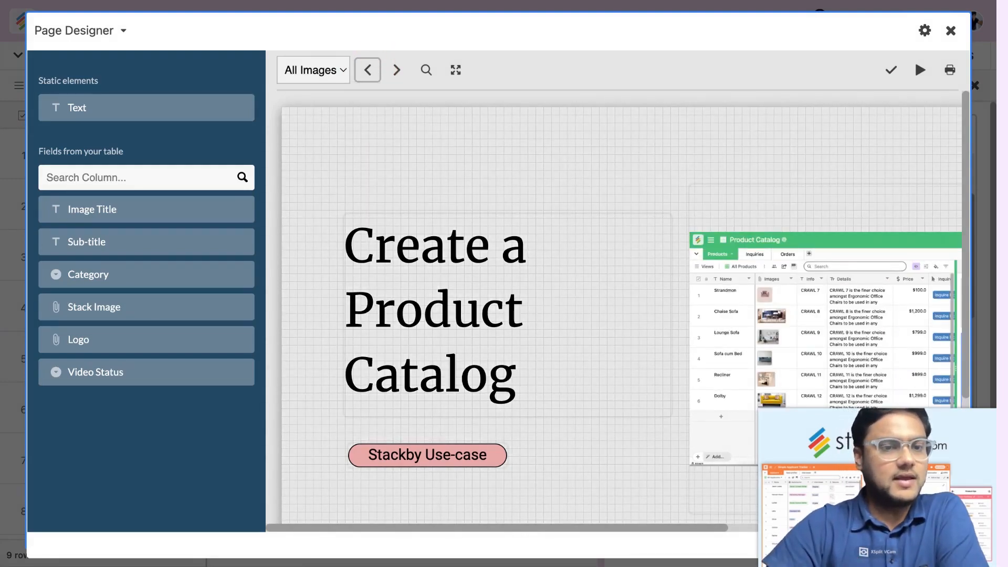
Add the Logo field above the title, shrink it to fit the space, and align it with the title's left edge
left_click(87, 341)
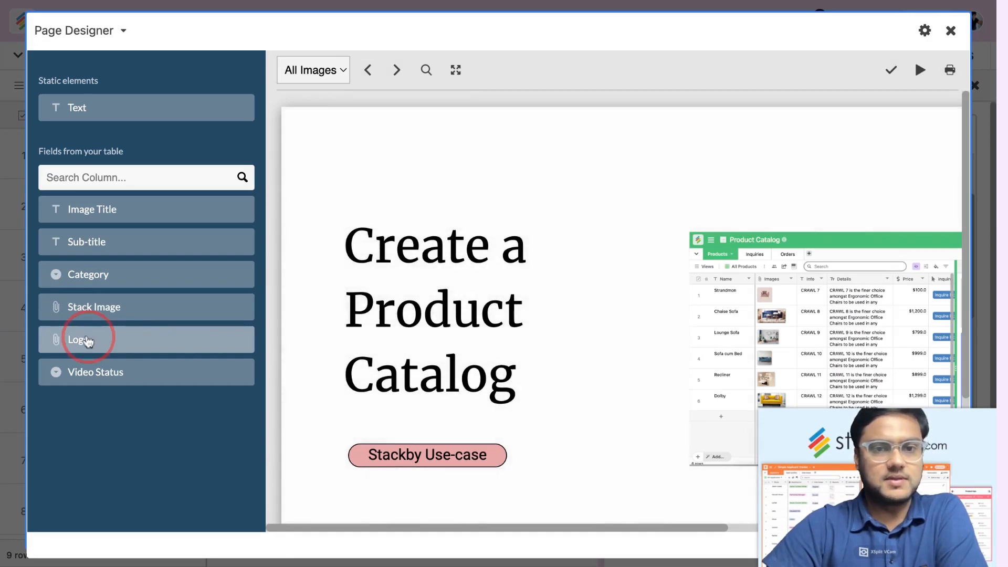
left_click(488, 296)
left_click_drag(601, 413, 559, 305)
left_click_drag(524, 231, 500, 176)
left_click_drag(533, 246, 520, 200)
left_click_drag(478, 163, 477, 181)
left_click(582, 184)
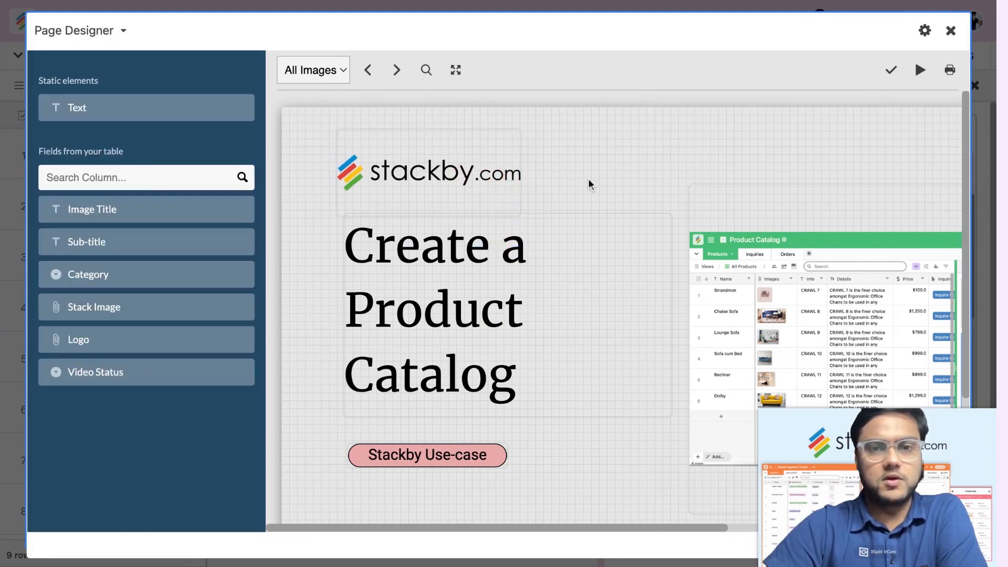
Finish editing the layout, review the completed thumbnail, and close the expanded Page Designer
left_click(887, 73)
scroll(647, 298, "down", 3)
scroll(646, 298, "up", 3)
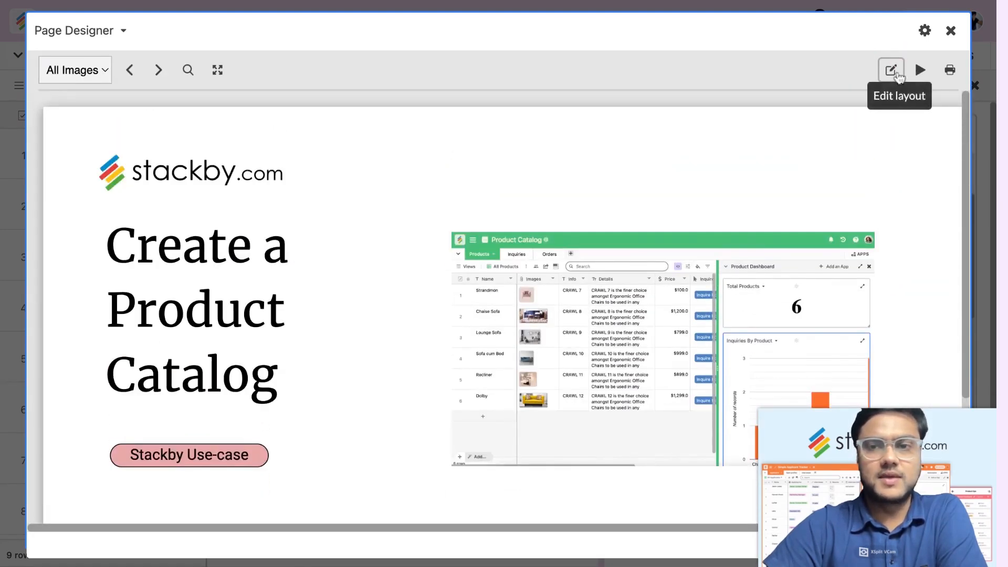
left_click(951, 30)
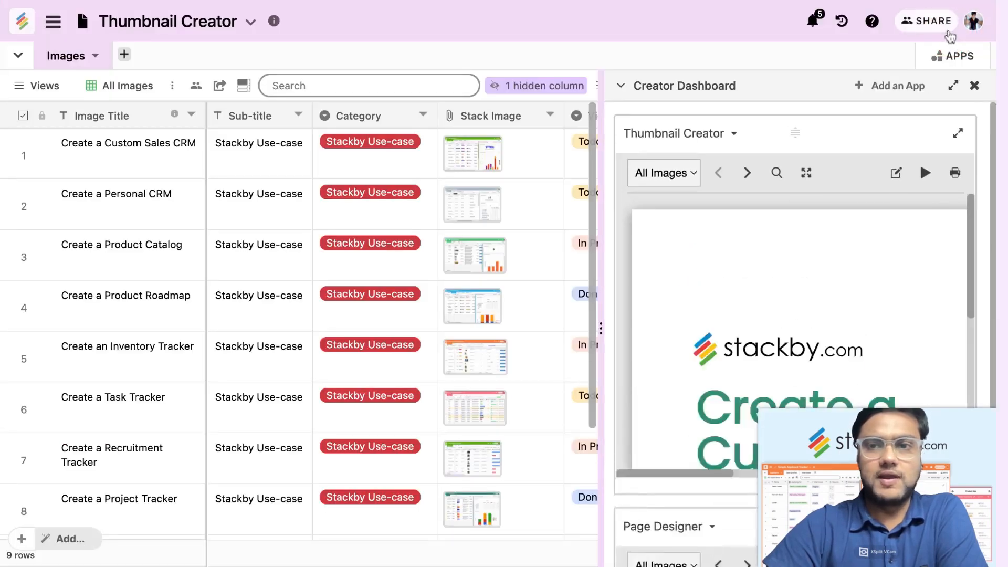
Open the Thumbnail Creator app's layout, examine its logo, title, sub-title and image placement, and finish editing
left_click(896, 174)
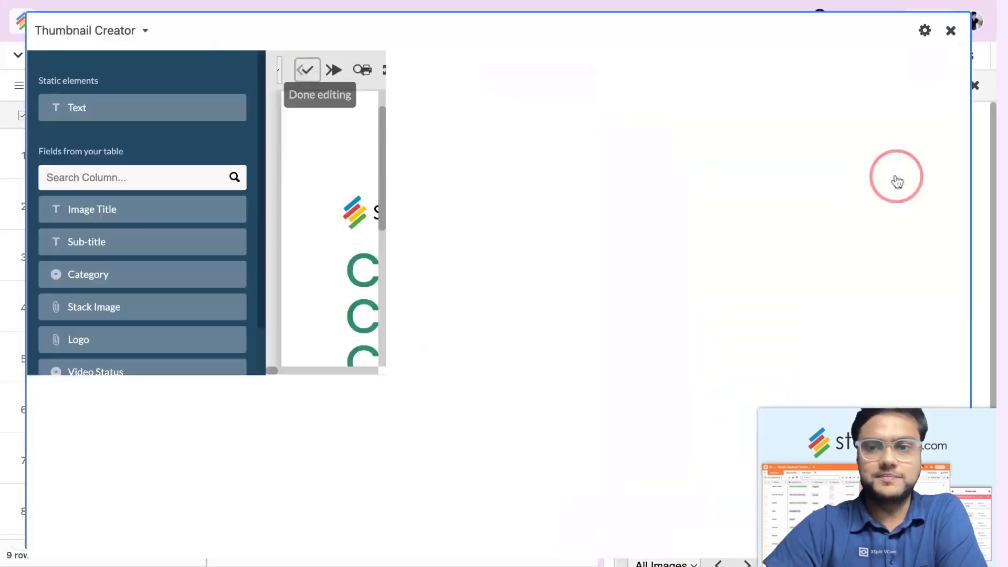
scroll(574, 323, "down", 1)
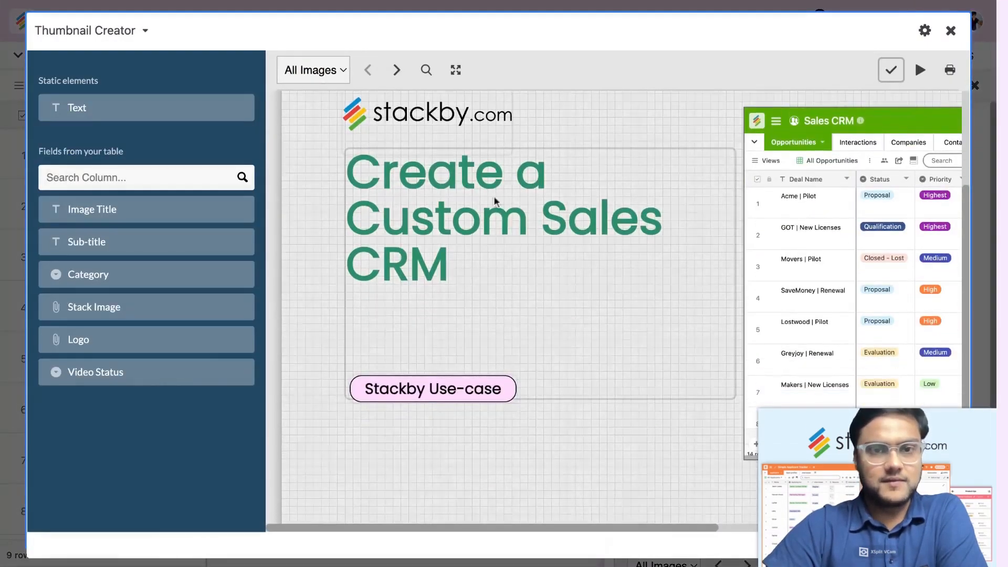
scroll(505, 312, "up", 1)
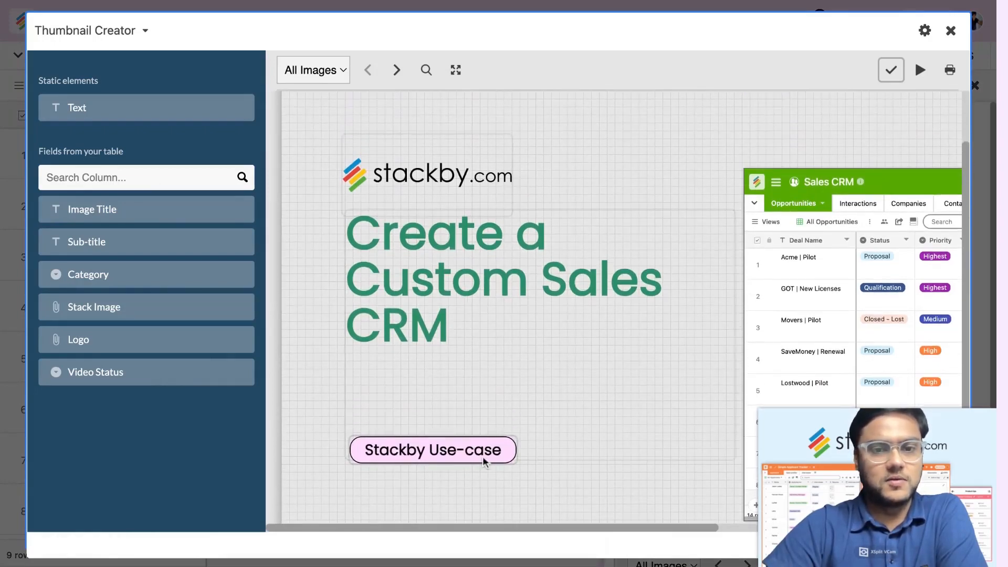
scroll(756, 319, "right", 5)
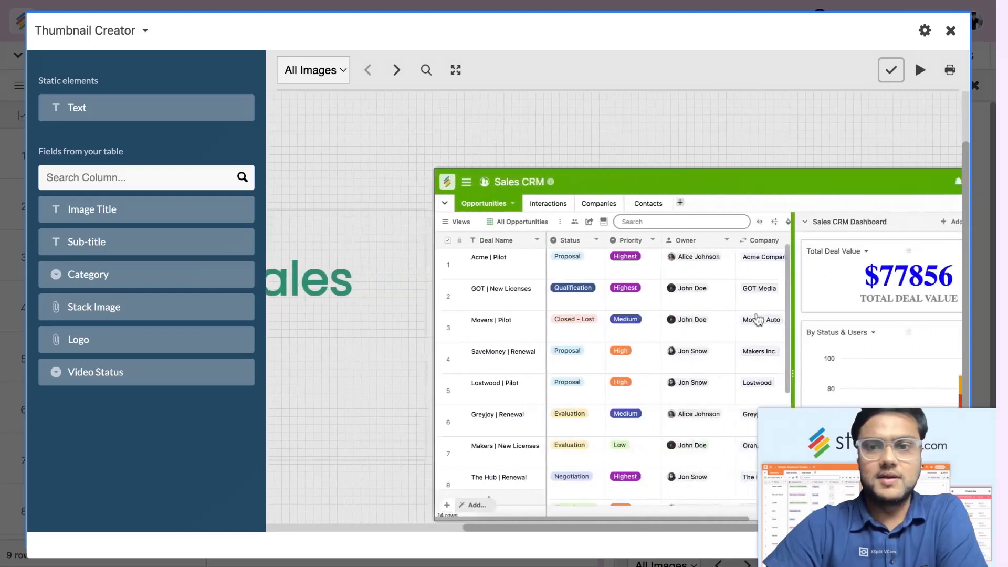
scroll(664, 314, "left", 5)
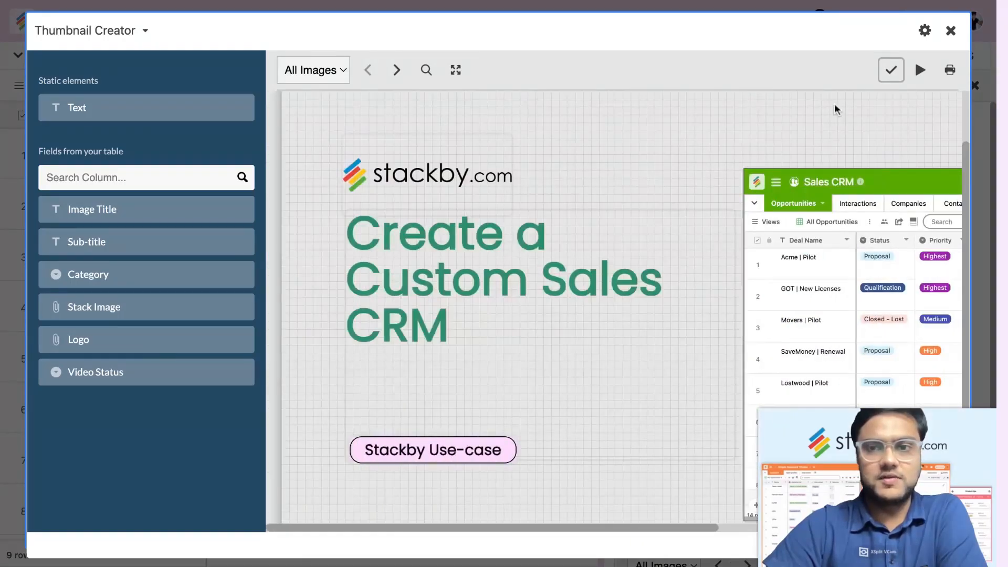
left_click(891, 74)
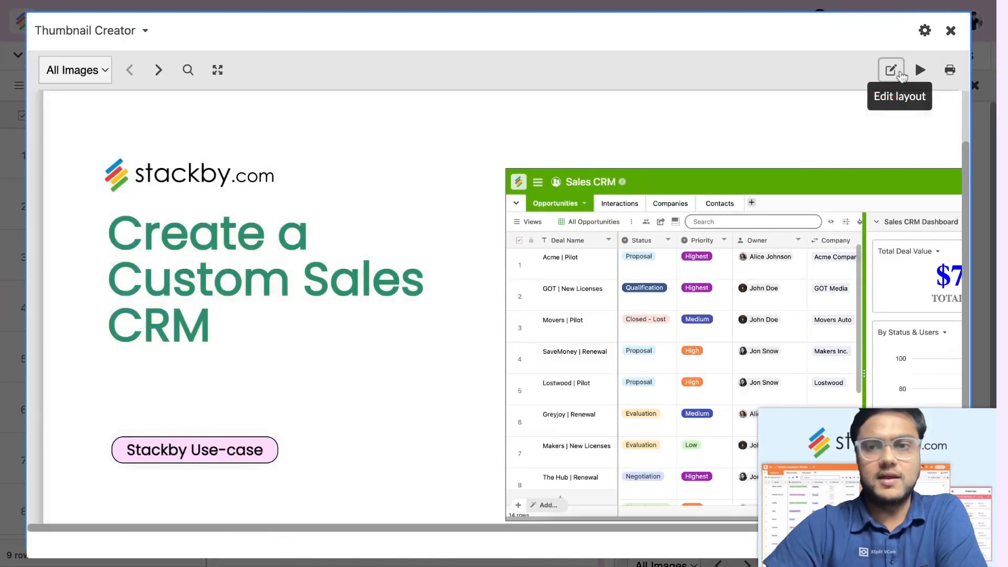
Preview the thumbnails in full screen and page forward through the records up to the Marketing Calendar
left_click(921, 76)
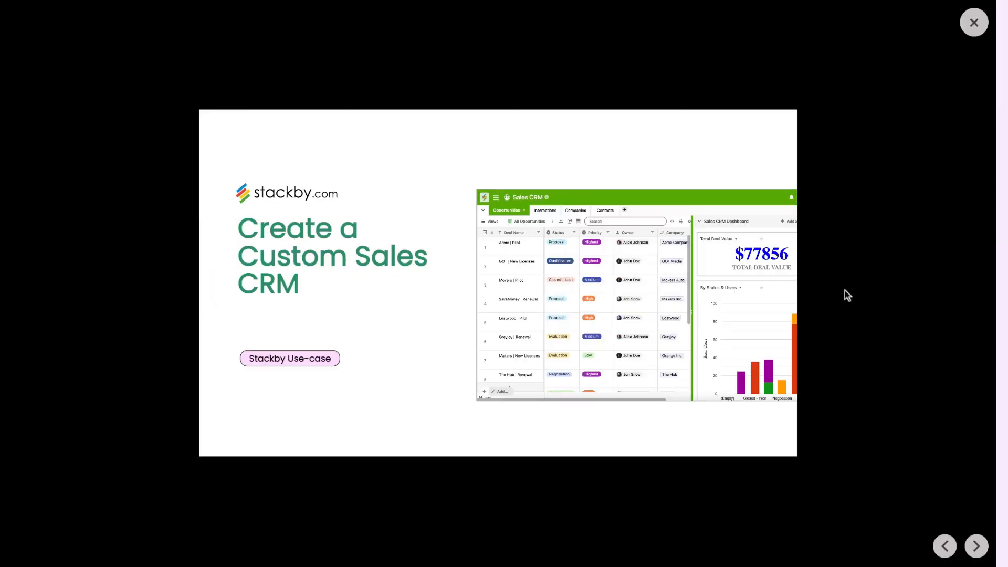
key("Right")
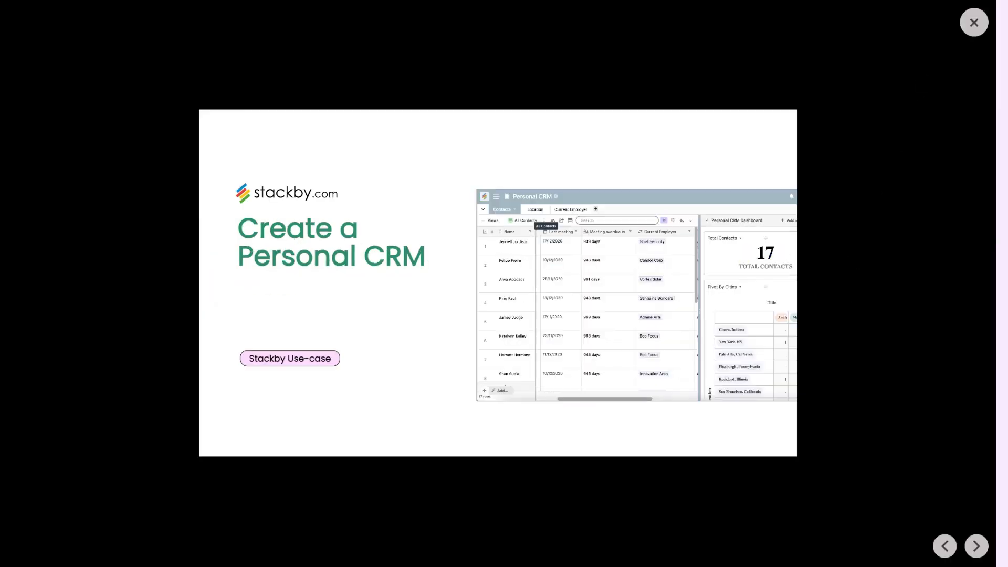
key("Right")
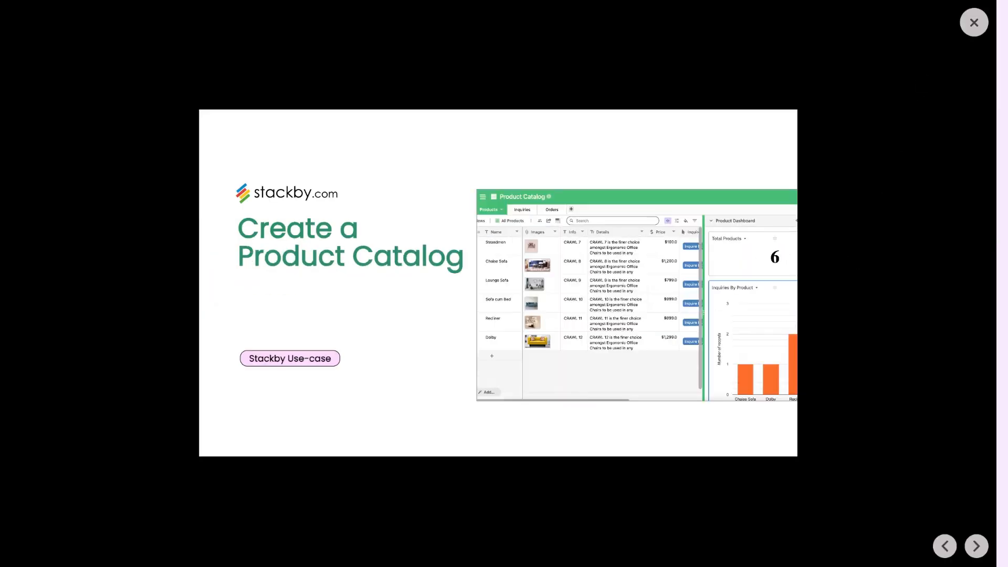
key("Right")
key("Right")
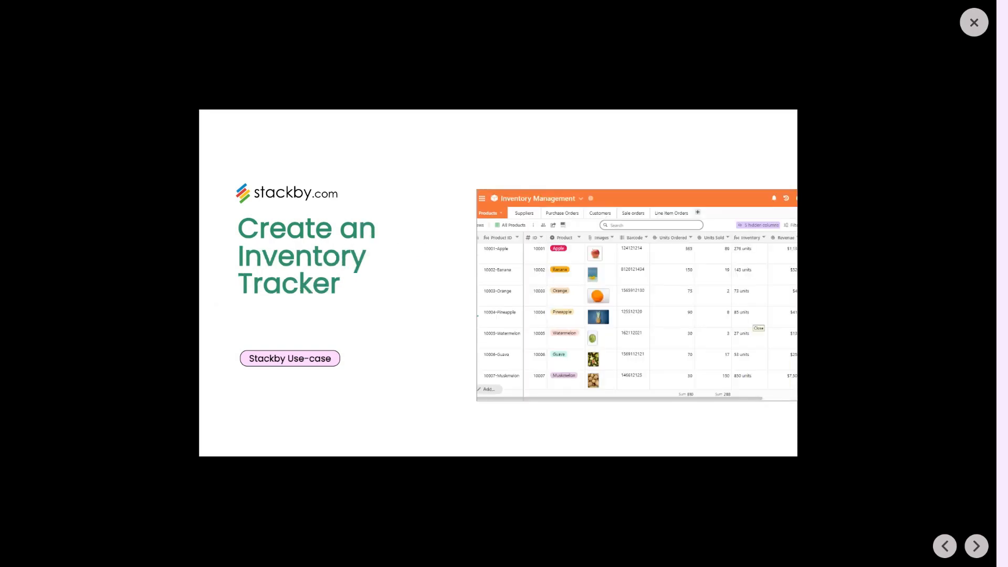
key("Right")
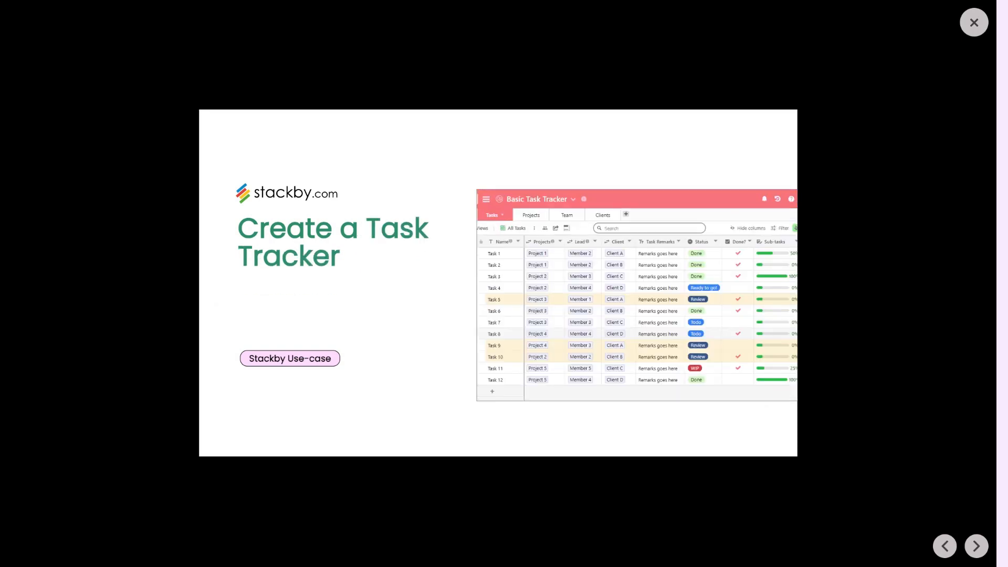
key("Right")
key("Right")
key("Right")
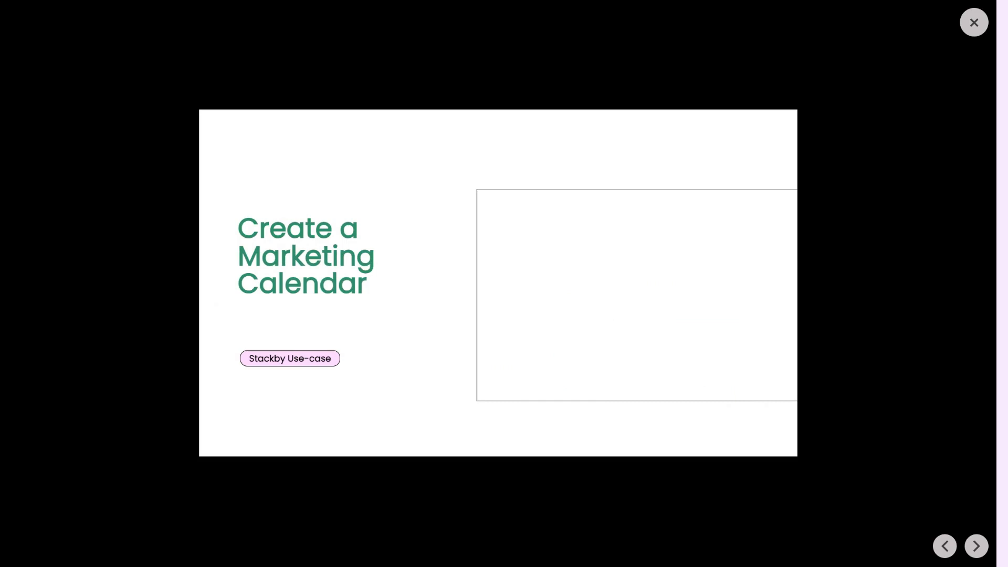
Page back through the full-screen thumbnails to the earlier records and exit the preview
key("Left")
key("Left")
key("Left")
key("Left")
key("Left")
key("Left")
key("Left")
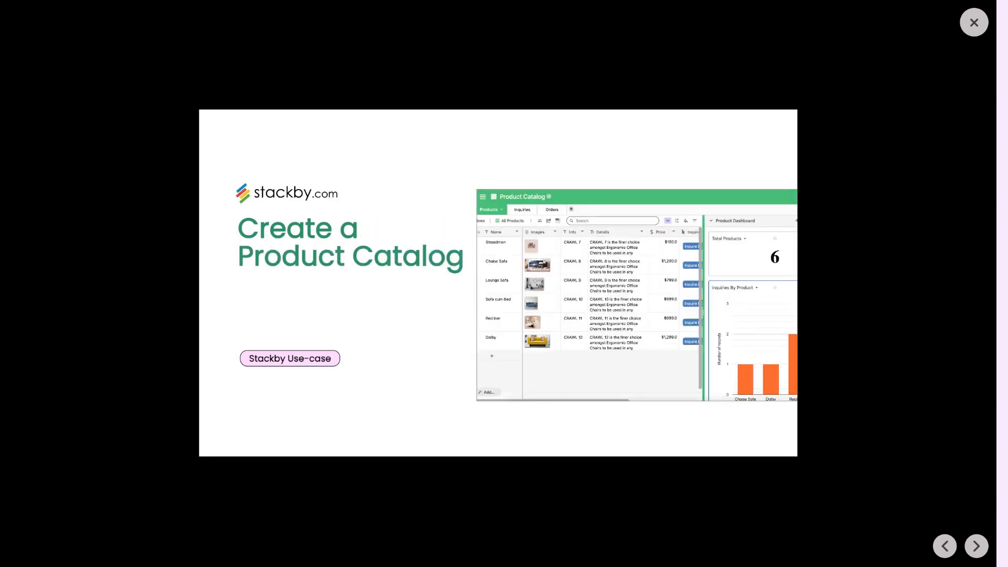
left_click(974, 22)
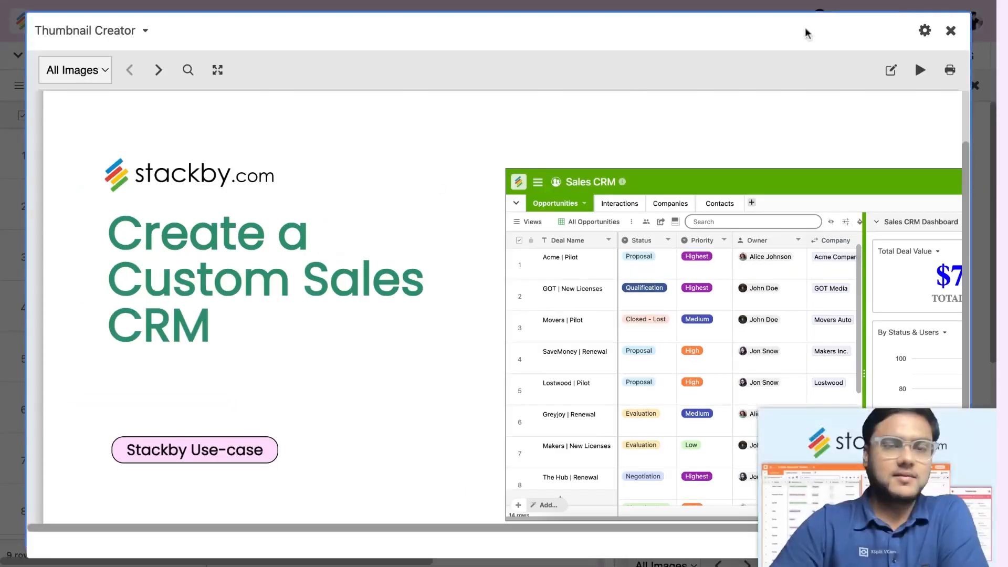
Close the expanded app and copy the Project Tracker row's Stack Image into the Marketing Calendar row
left_click(950, 31)
scroll(371, 397, "down", 3)
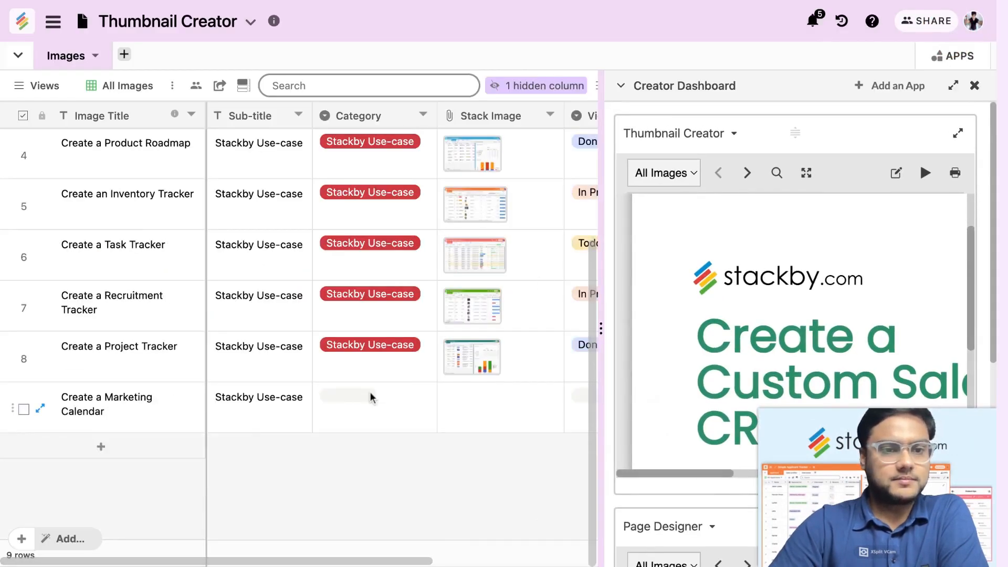
scroll(398, 413, "right", 2)
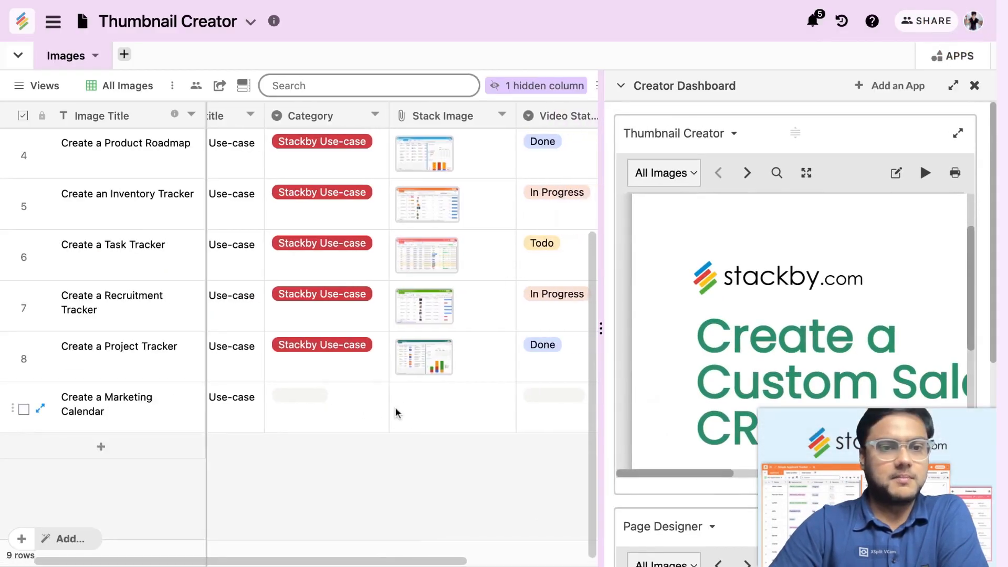
left_click(479, 367)
left_click(511, 379)
left_click_drag(511, 379, 493, 415)
scroll(477, 459, "right", 2)
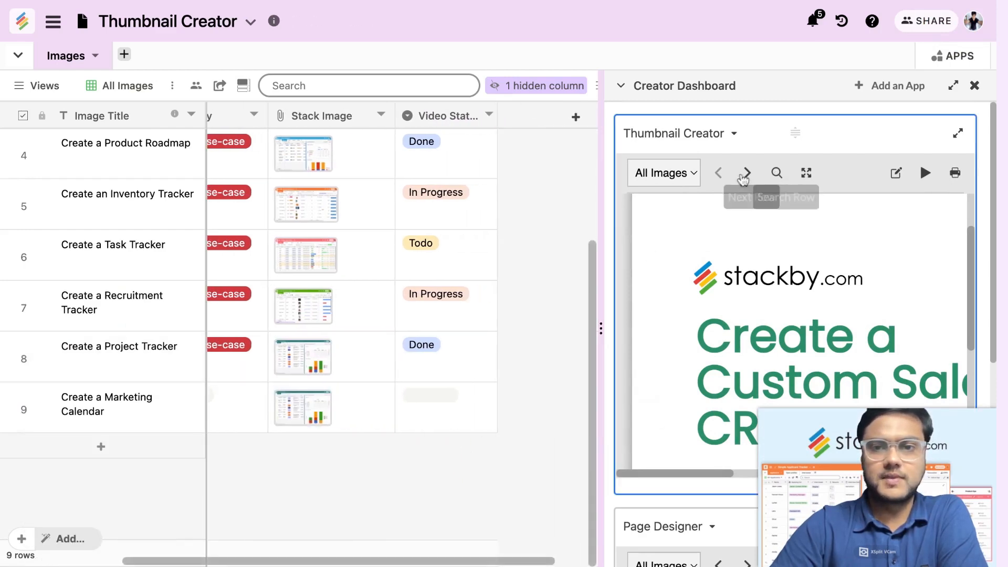
Advance the Thumbnail Creator app through the rows to the Marketing Calendar record
left_click(747, 173)
left_click(749, 174)
left_click(750, 176)
left_click(747, 173)
left_click(748, 174)
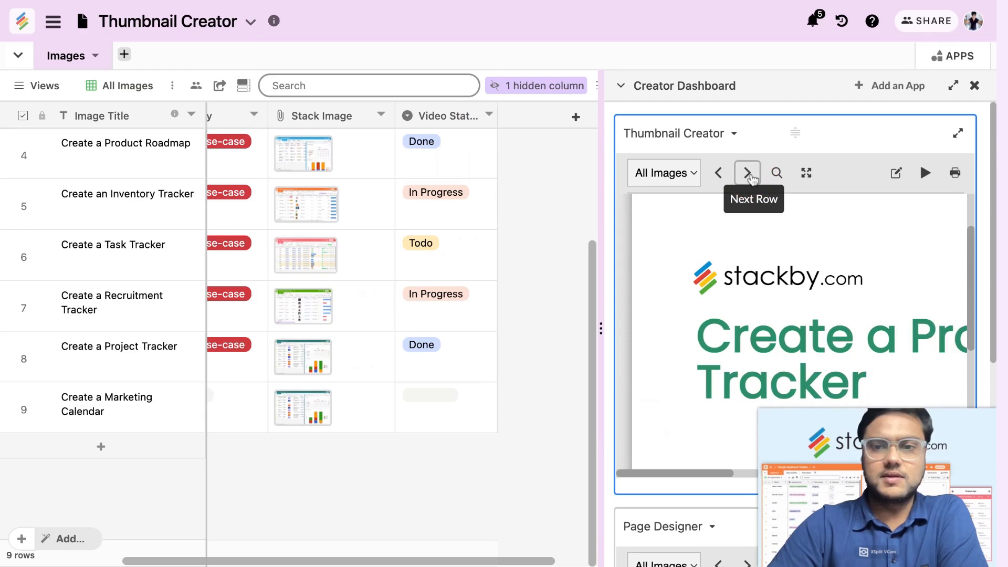
left_click(747, 173)
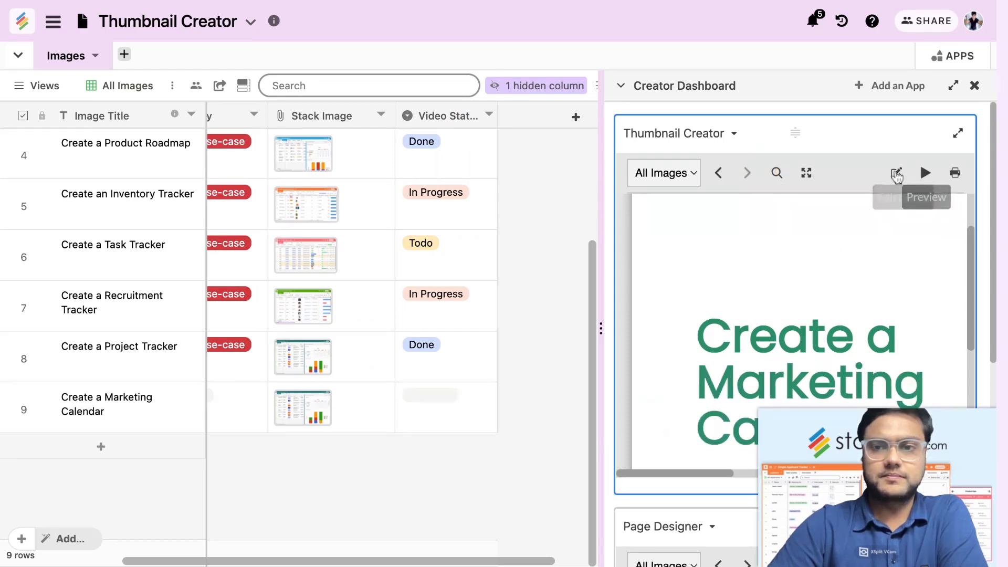
Open the layout for editing, bring up the print settings for the current row, and choose the Custom paper size
left_click(899, 173)
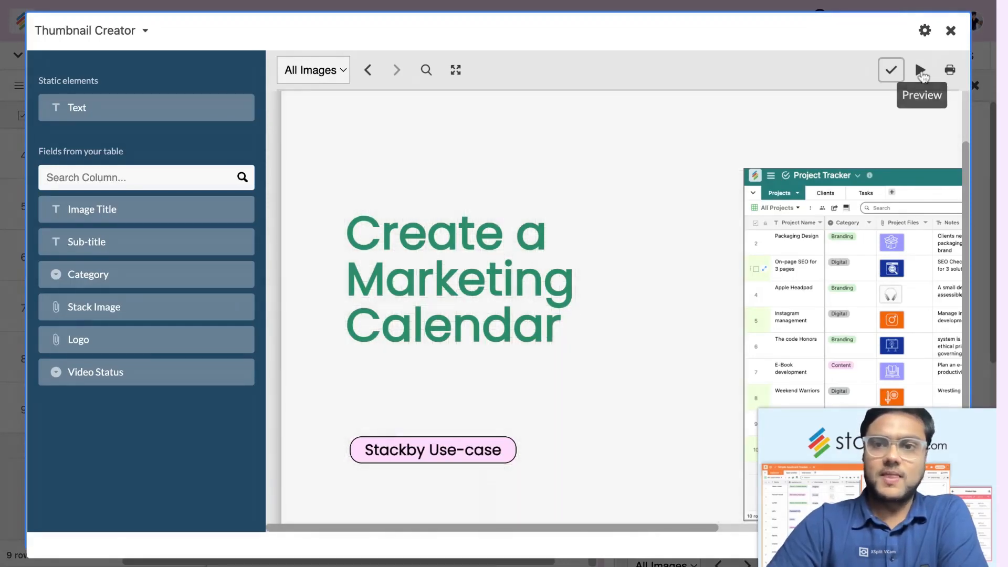
left_click(951, 74)
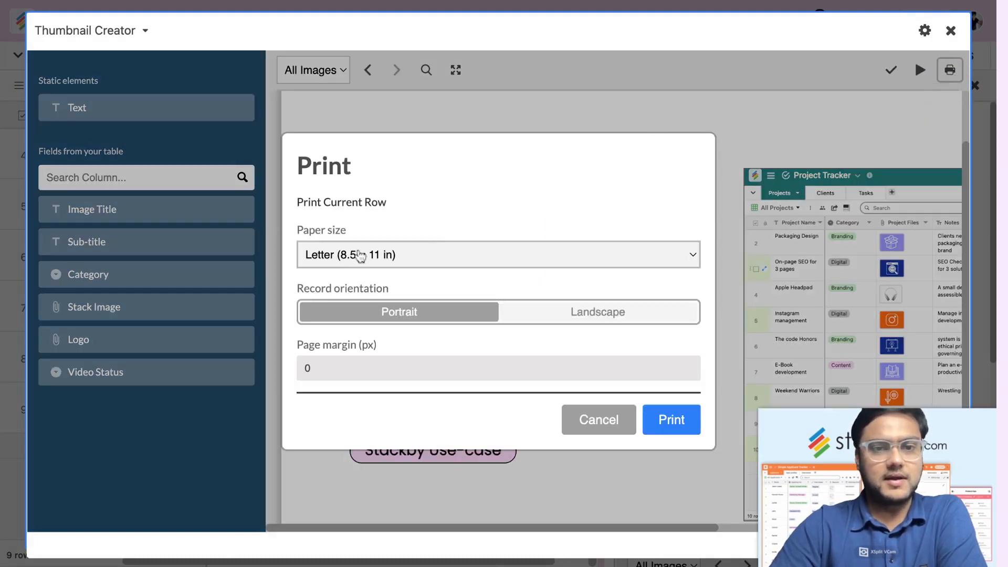
left_click(550, 311)
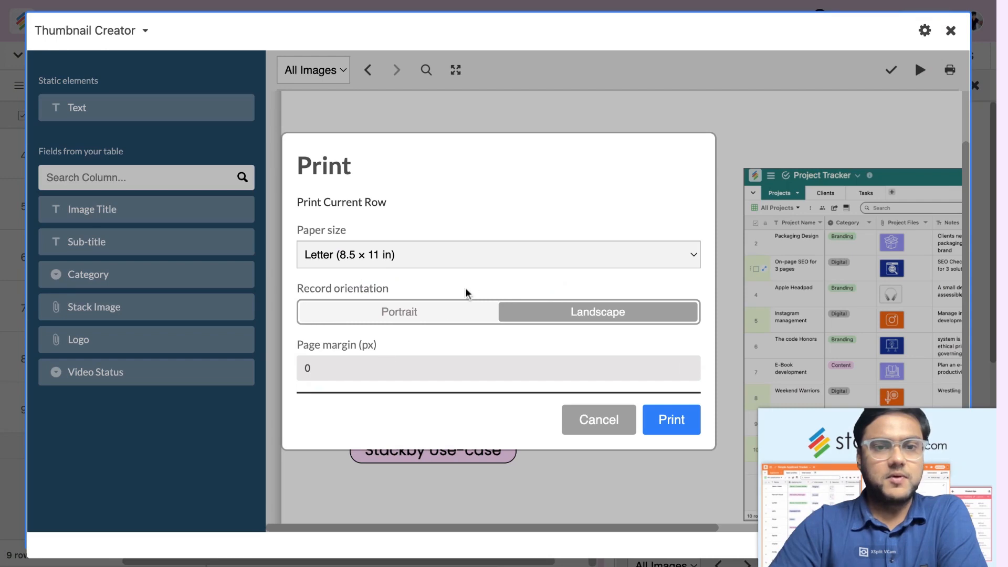
left_click(432, 260)
left_click(398, 342)
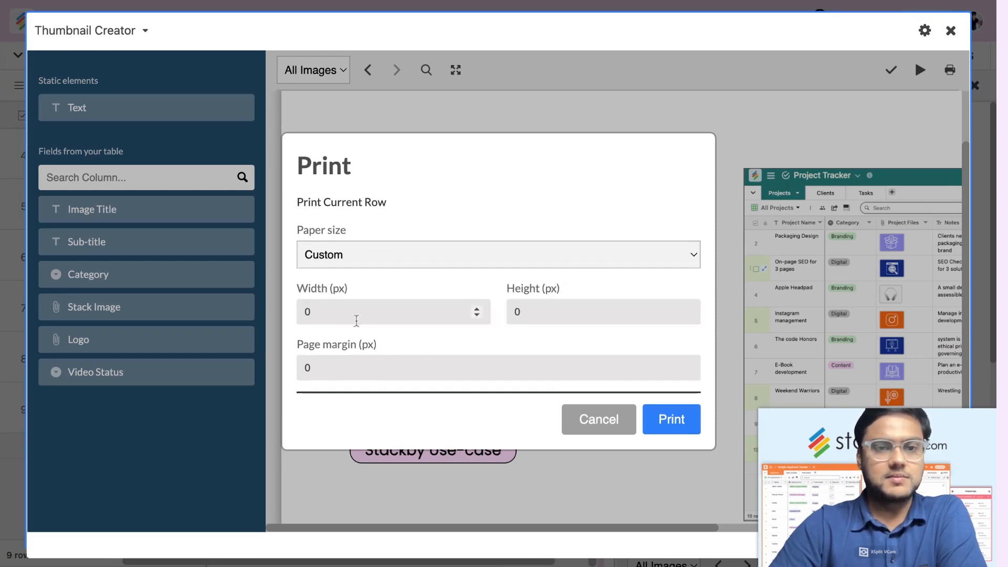
double_click(335, 317)
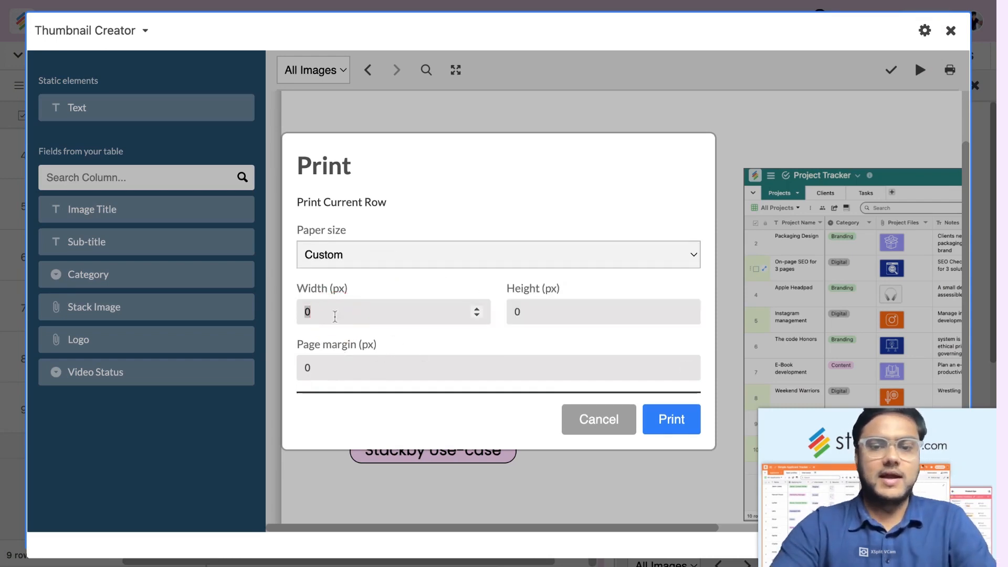
double_click(525, 311)
type("128")
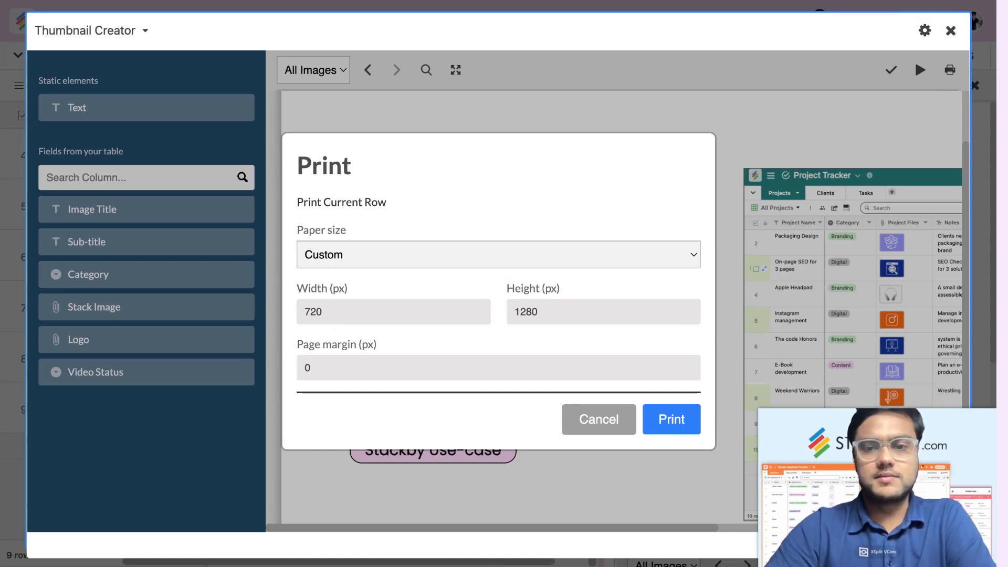
Set the custom paper size to 1280 px wide by 720 px high, print the current row, and close the print settings
double_click(331, 310)
type("128")
left_click(552, 310)
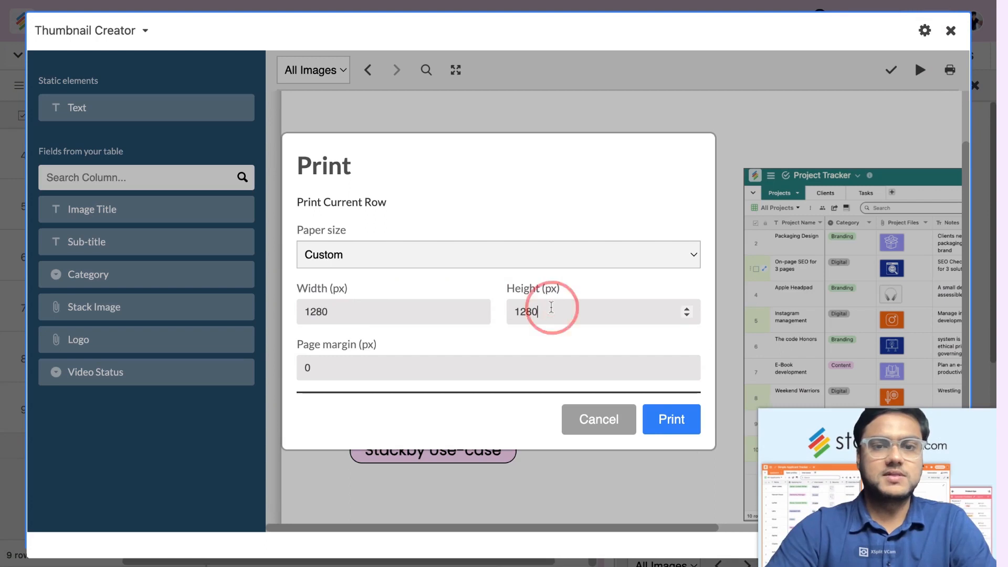
double_click(558, 309)
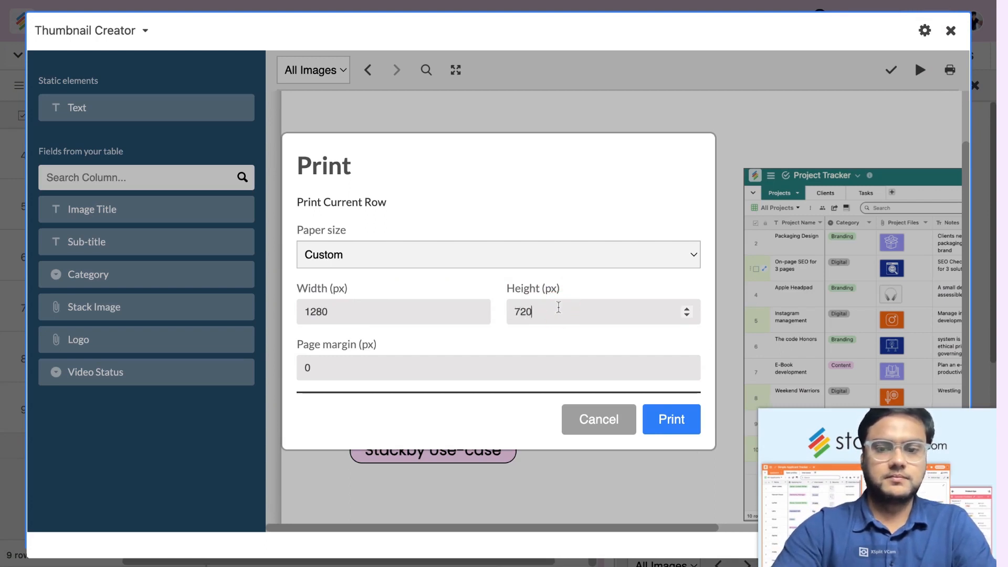
left_click(677, 427)
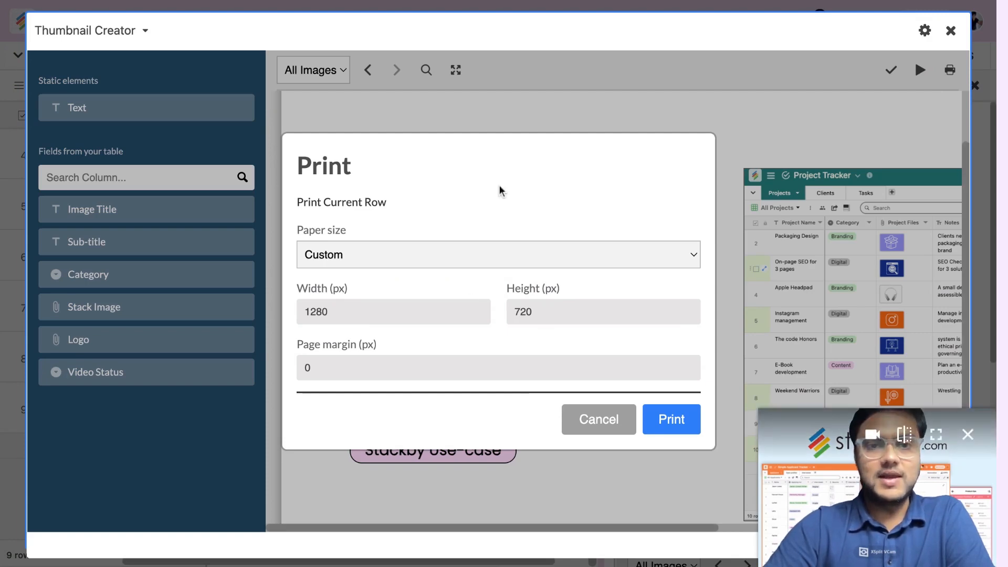
left_click(589, 425)
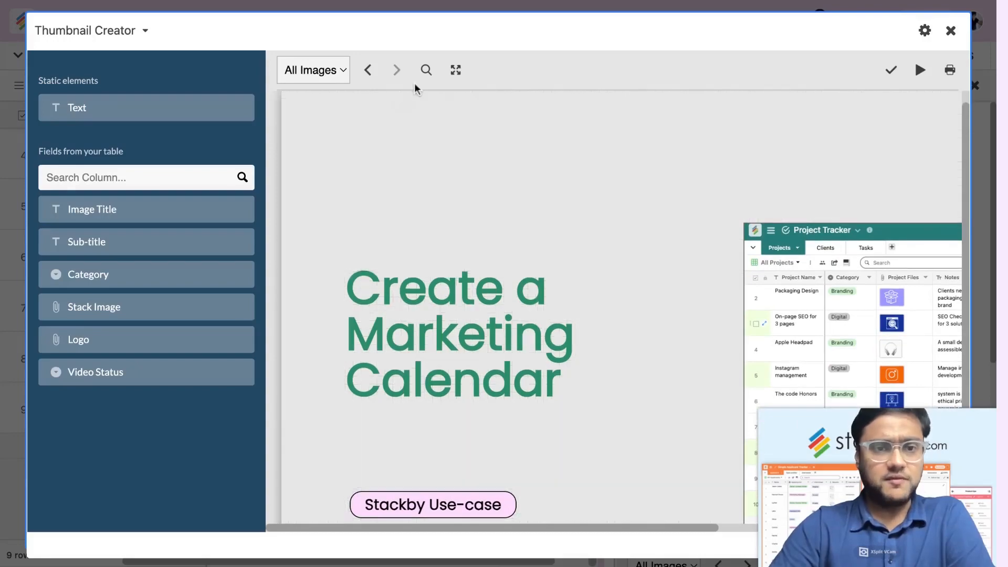
Go back one record, then use the row search to display the Custom Sales CRM and Product Catalog thumbnails
left_click(369, 74)
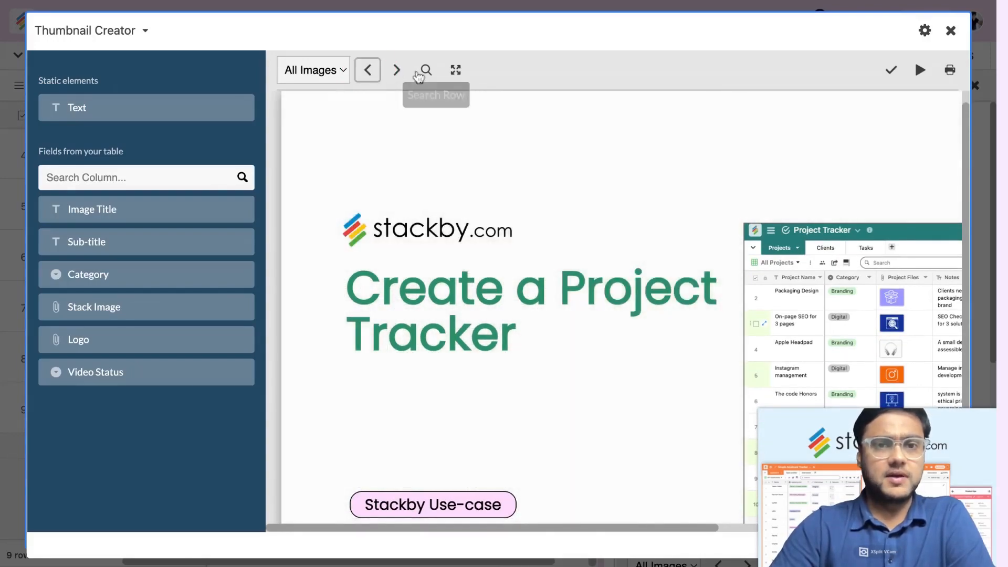
left_click(426, 70)
left_click(428, 155)
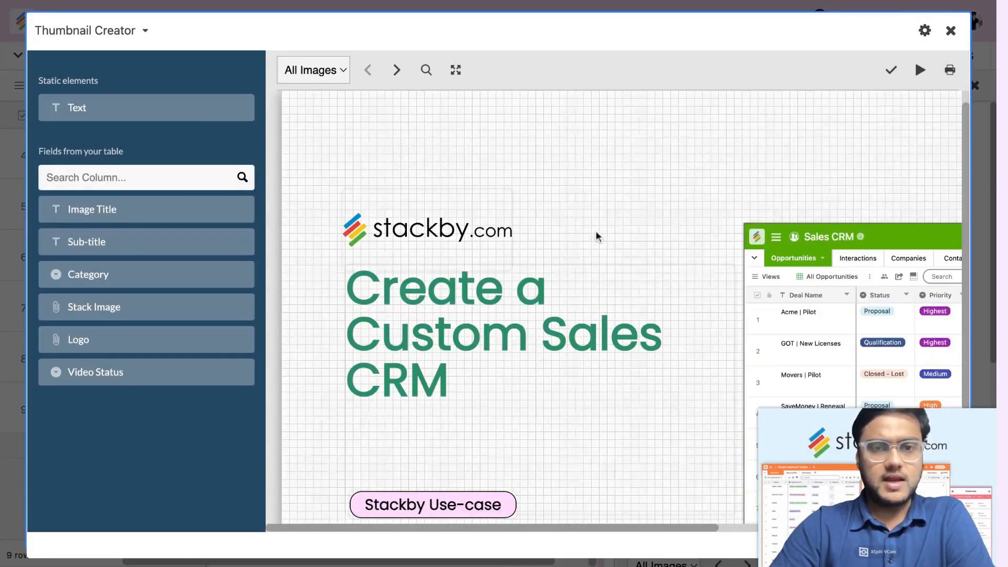
left_click(427, 72)
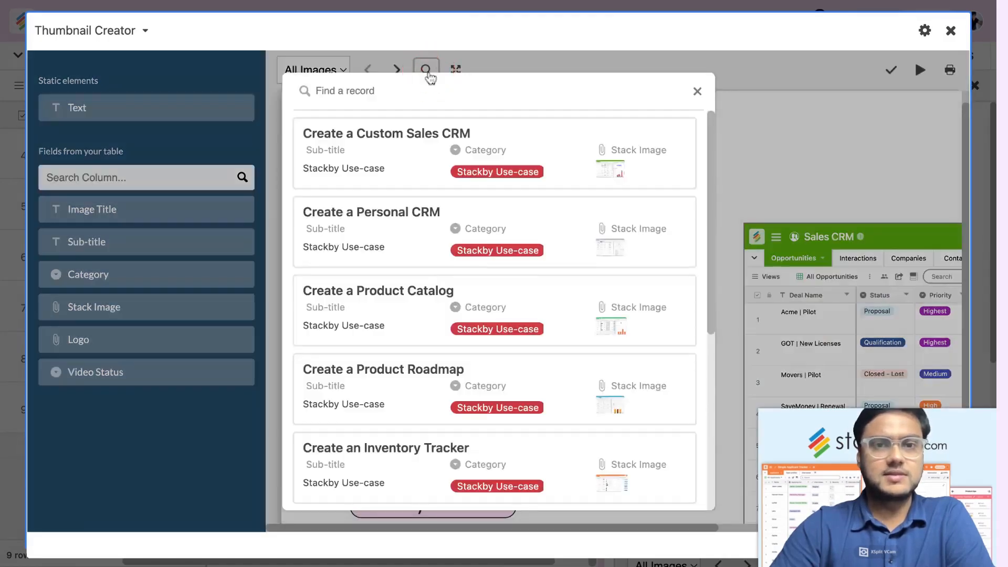
left_click(458, 323)
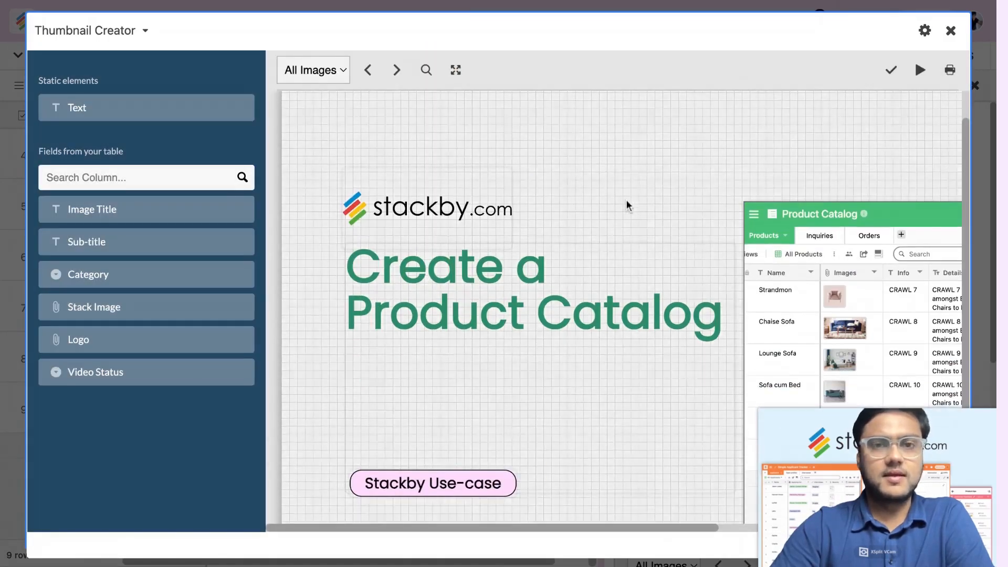
View the Product Catalog record's expanded details, then close the app and return to the start of the Images table
left_click(455, 71)
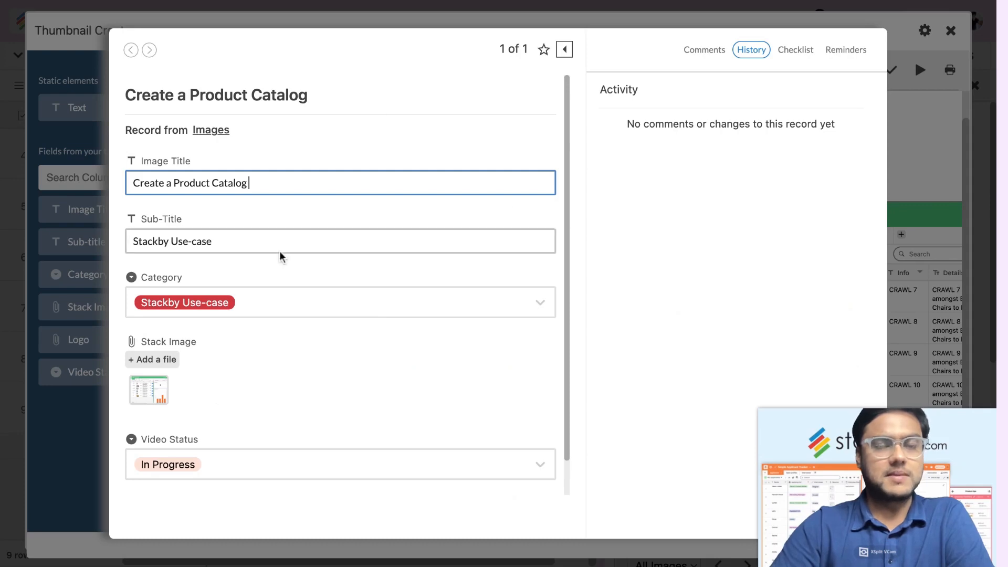
left_click(80, 178)
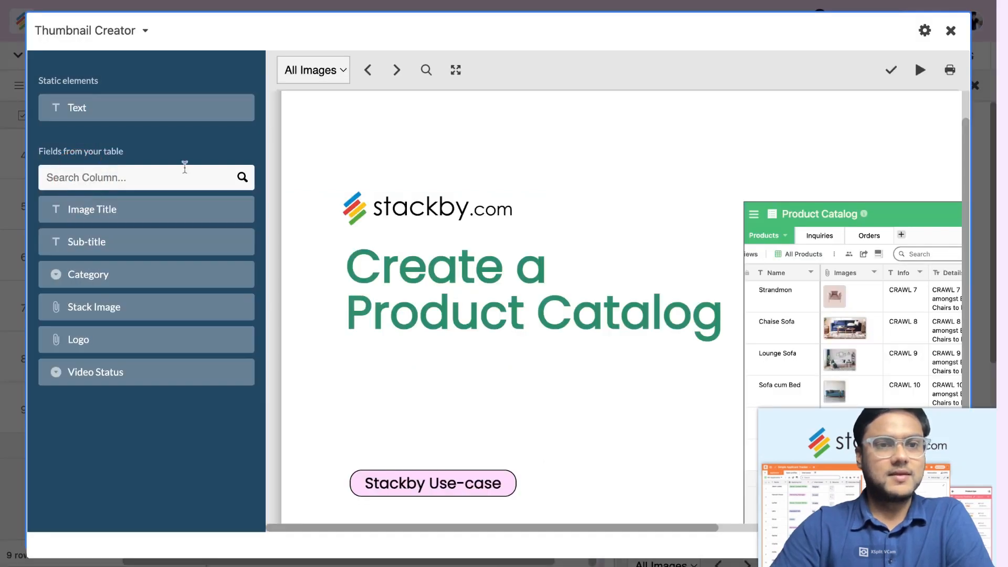
left_click(952, 31)
scroll(462, 342, "left", 3)
scroll(462, 342, "up", 3)
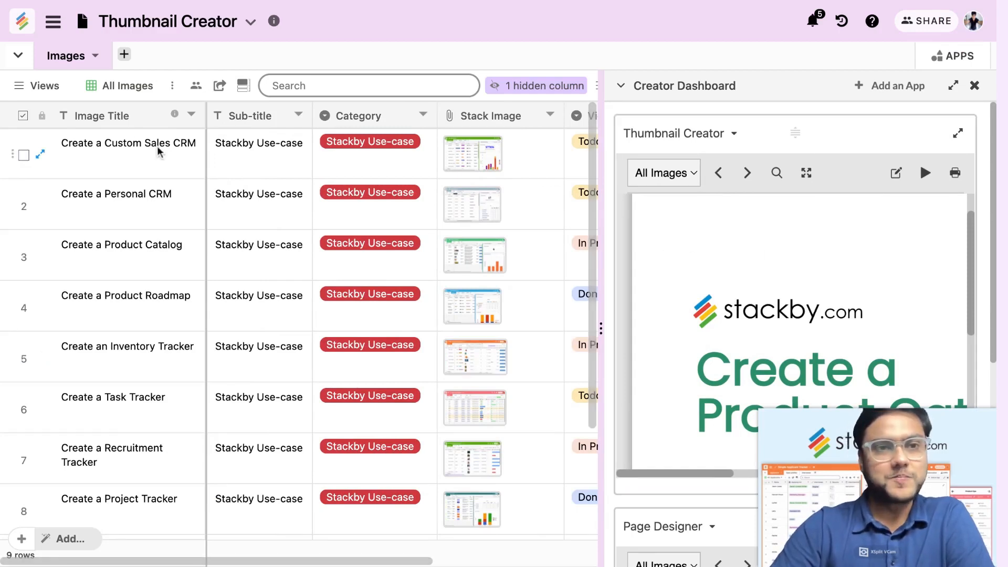
Open the Invoice Creator stack, show its Invoice Dashboard apps, and examine the Invoice table's columns
left_click(23, 24)
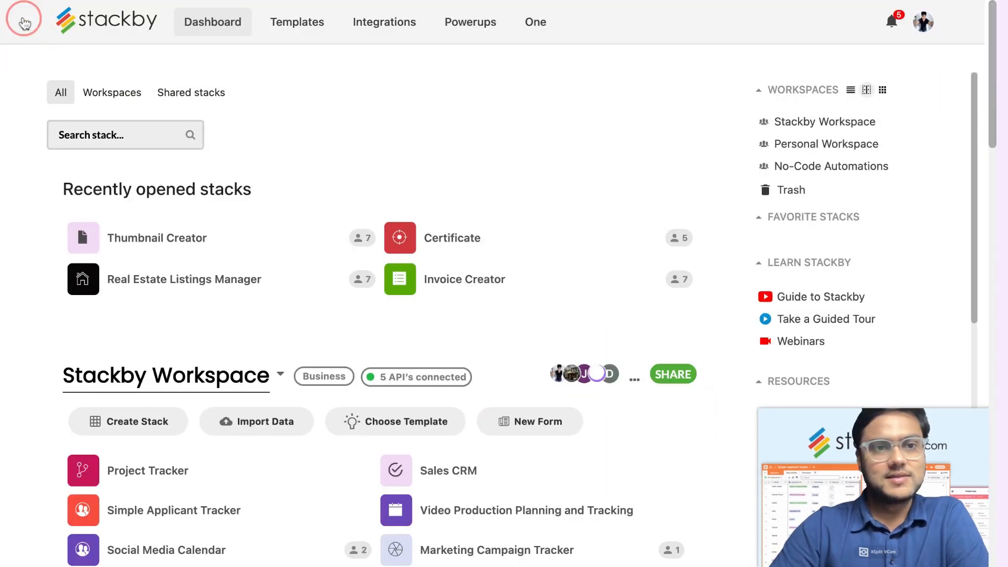
left_click(479, 291)
left_click(953, 56)
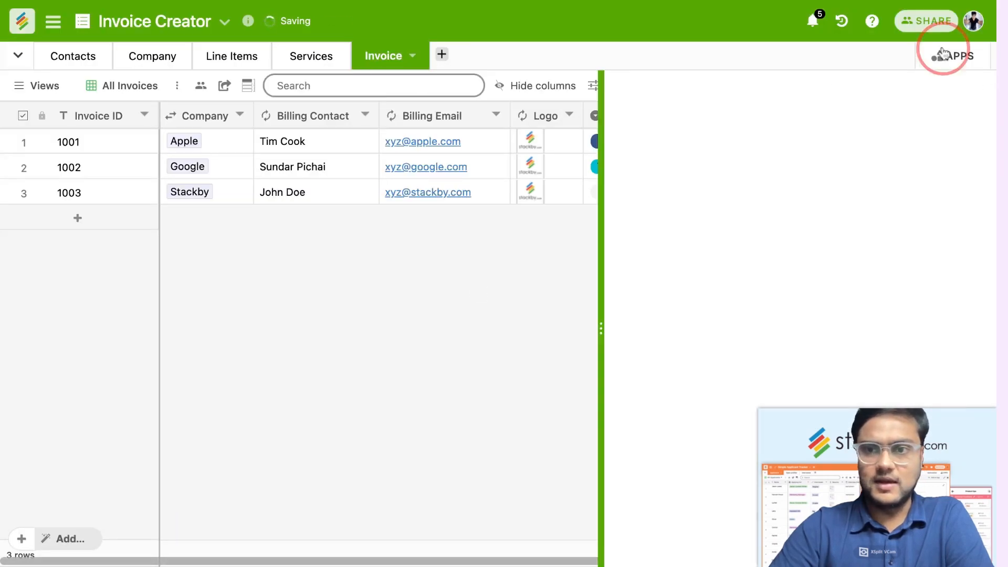
left_click(797, 237)
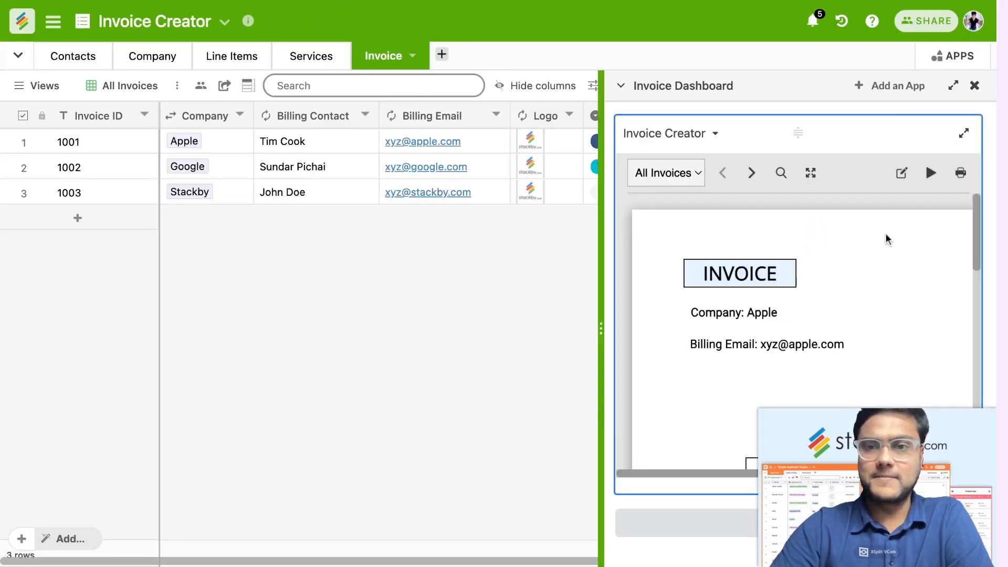
scroll(304, 177, "right", 10)
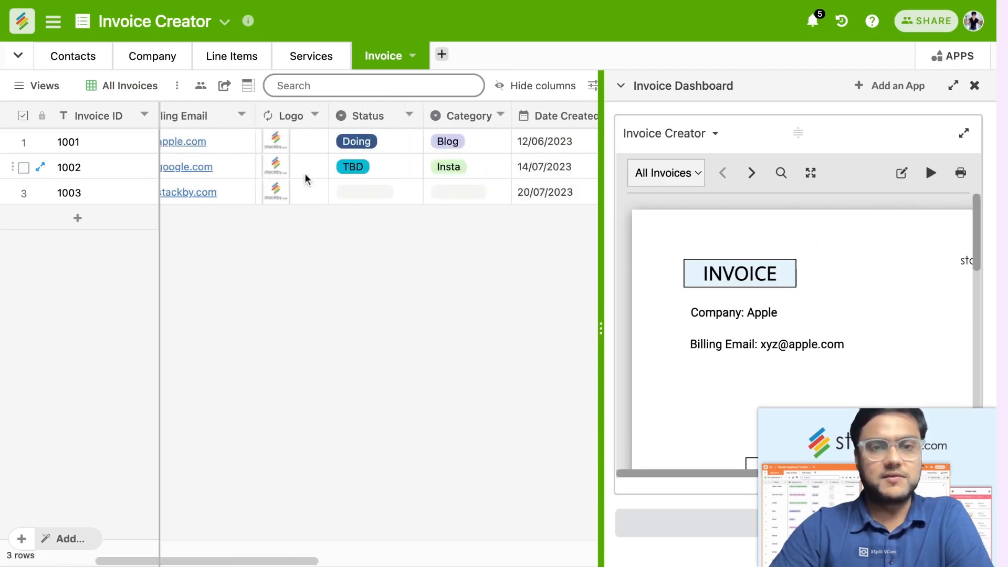
scroll(306, 178, "left", 10)
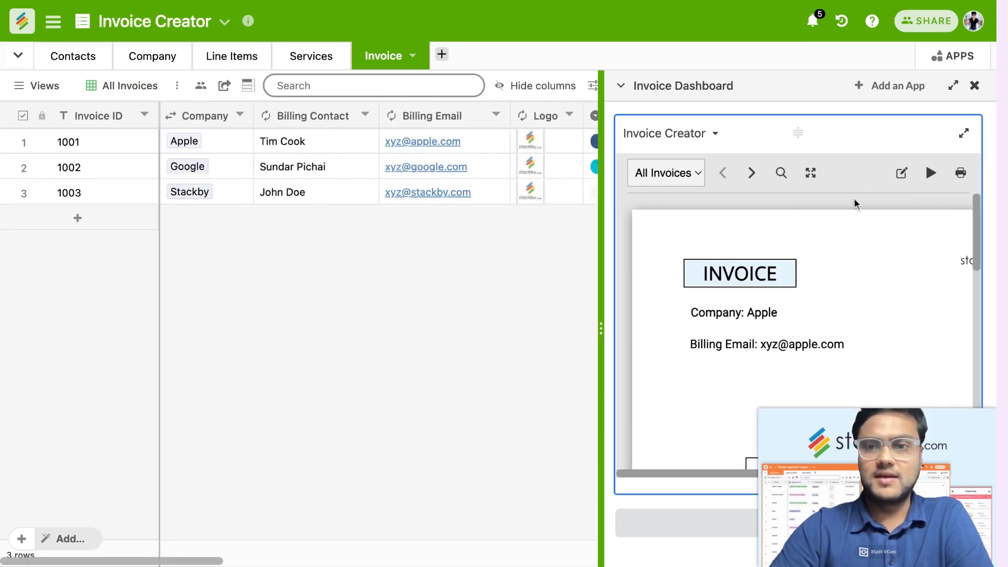
Open the invoice layout for editing and delete its existing Line Items table
left_click(901, 173)
scroll(824, 268, "down", 3)
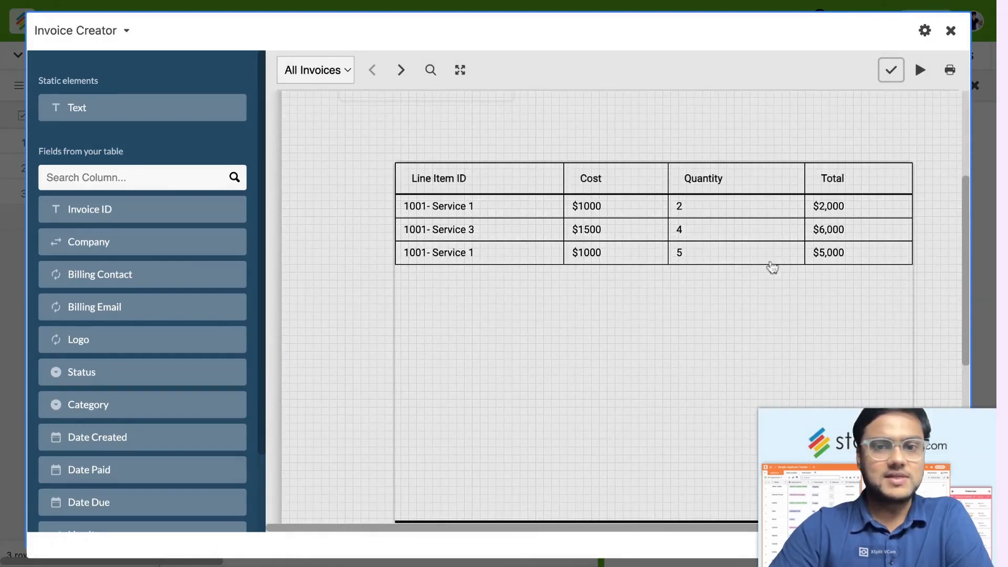
scroll(771, 268, "right", 2)
left_click(714, 230)
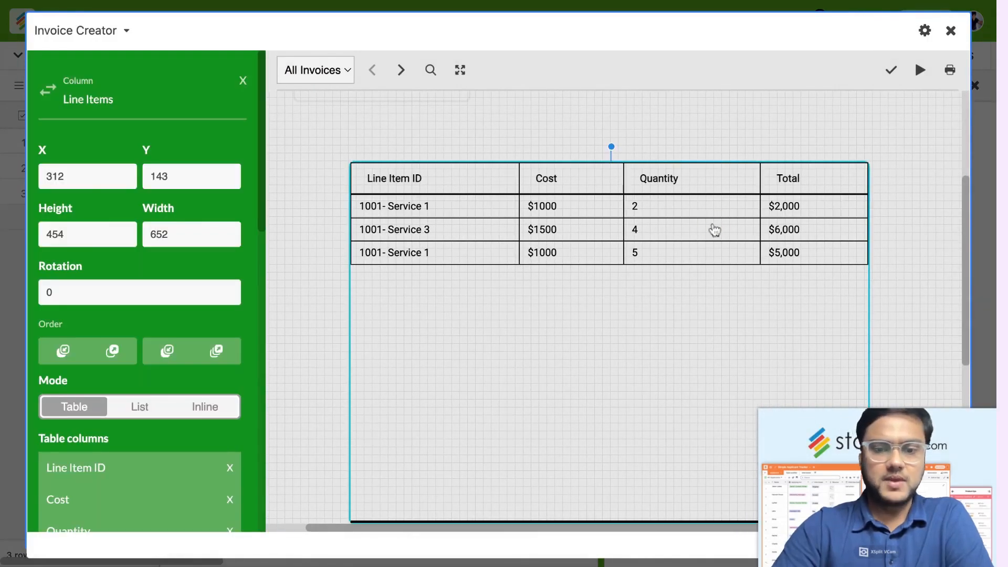
key("Delete")
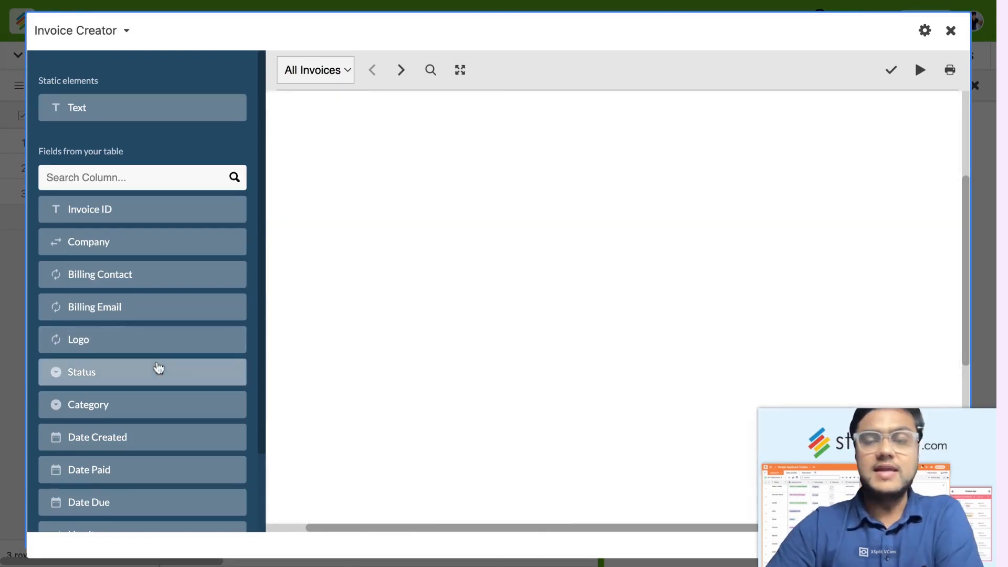
Place the Line Items field on the invoice canvas below the billing details and select it
scroll(142, 372, "down", 3)
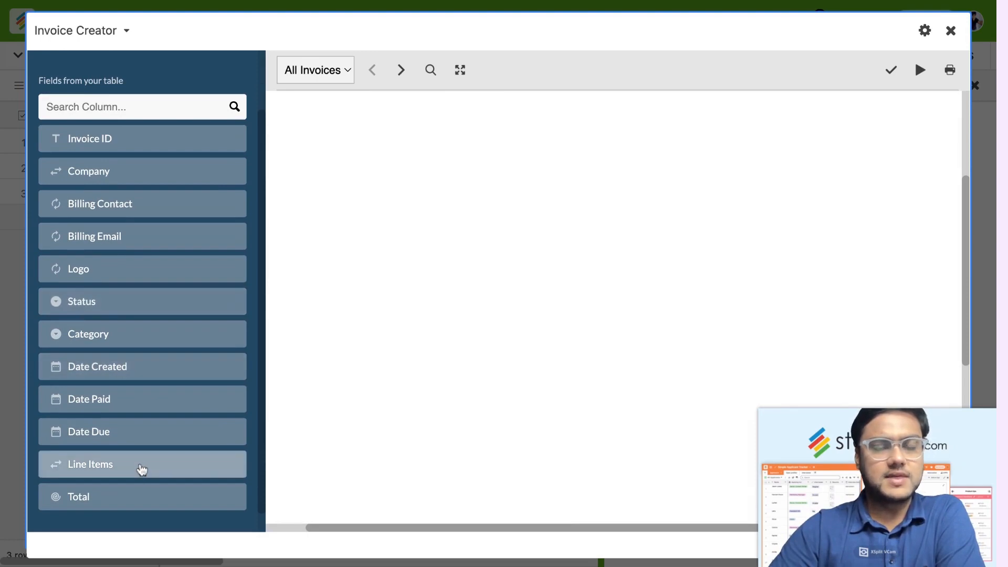
left_click_drag(142, 464, 525, 313)
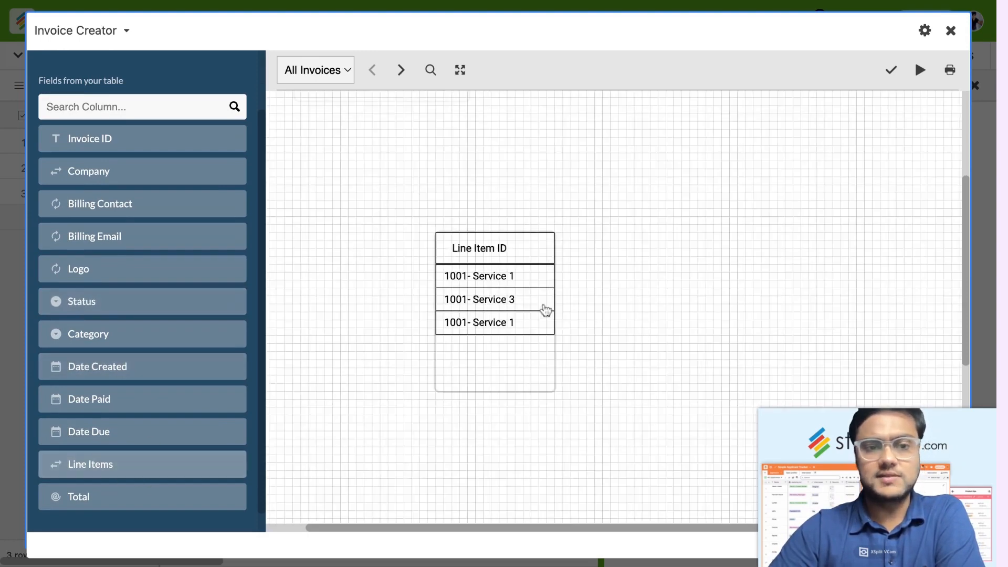
left_click(513, 297)
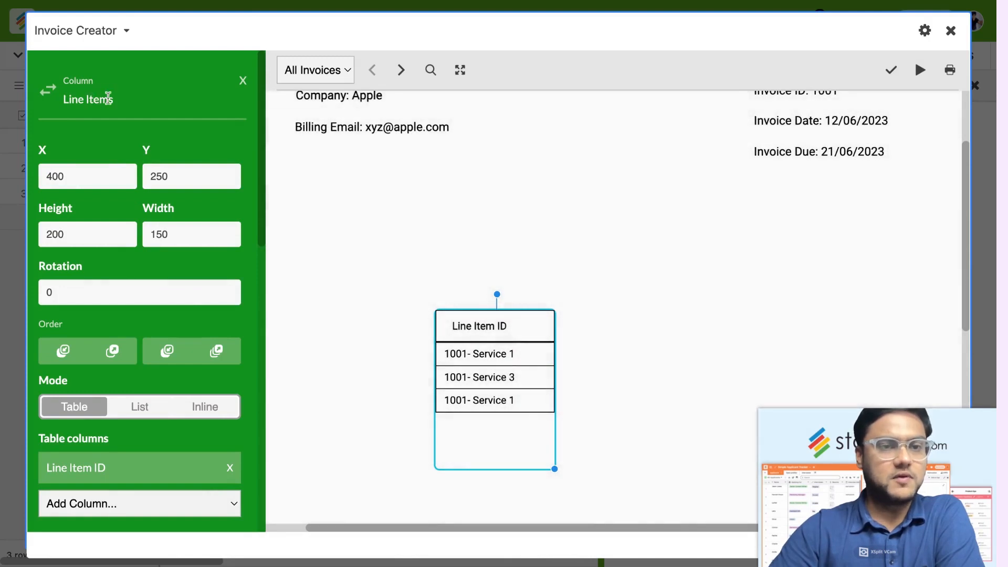
Add the Cost, Quantity and Total columns after Line Item ID in the Line Items table
scroll(142, 295, "down", 3)
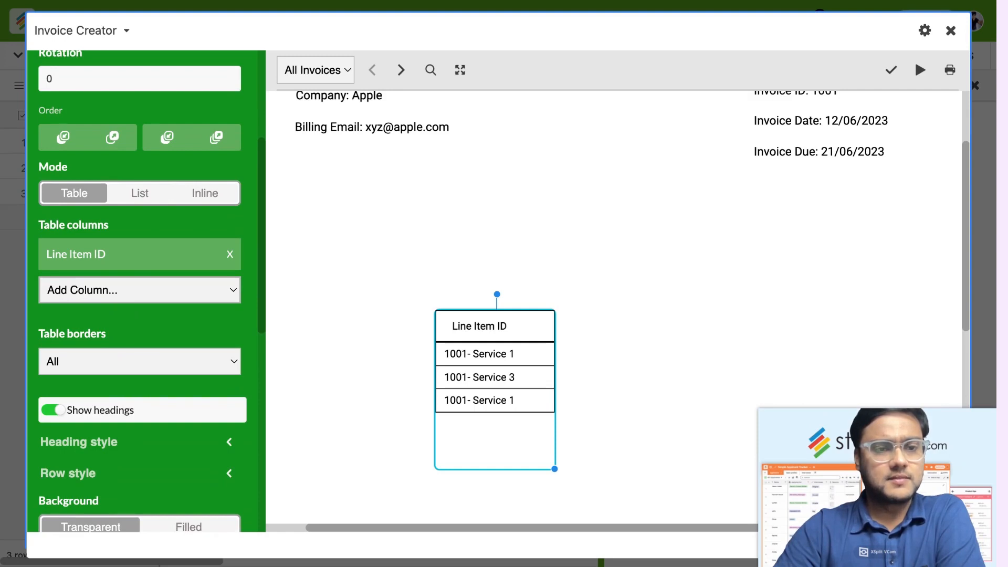
left_click(123, 330)
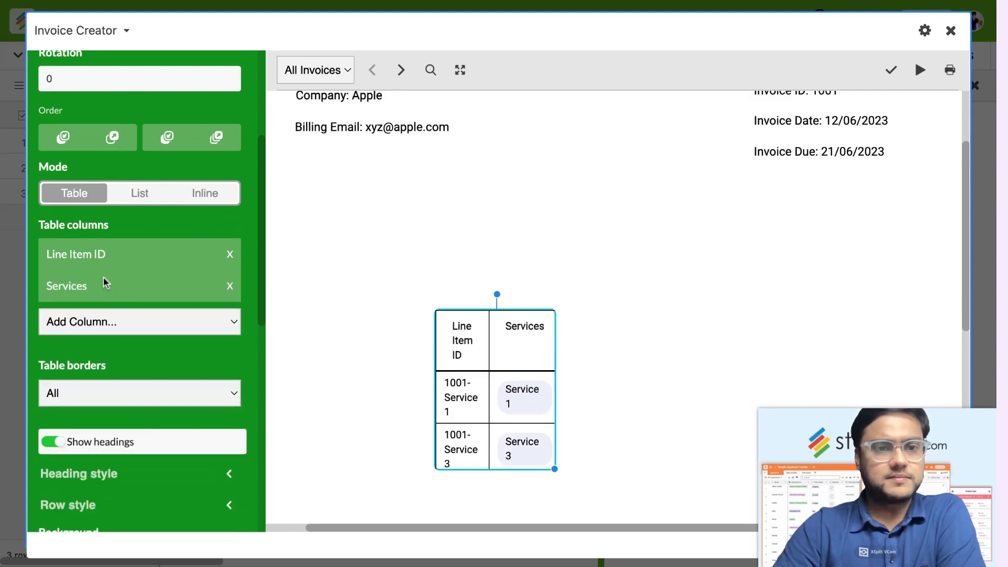
left_click(230, 286)
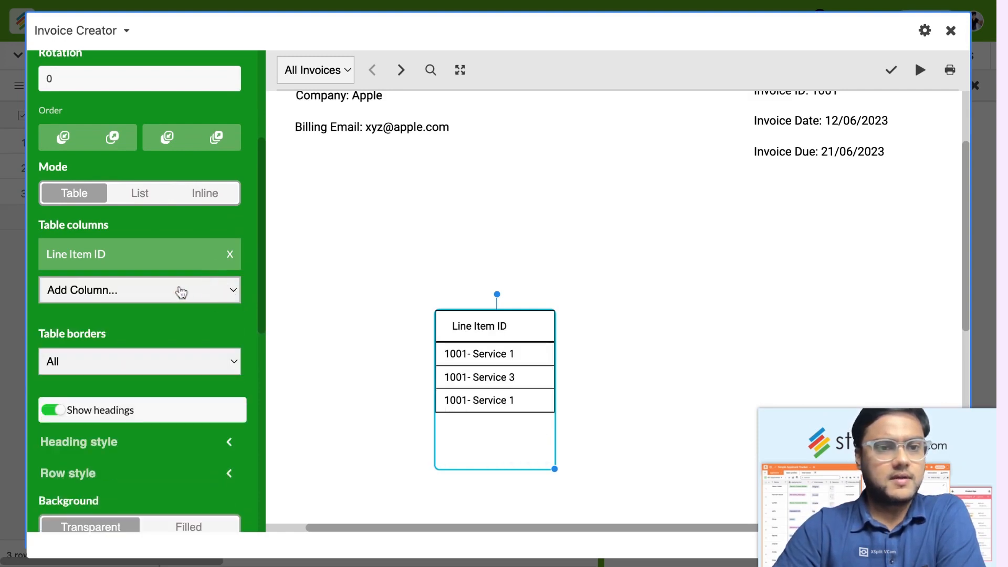
left_click(181, 292)
left_click(158, 317)
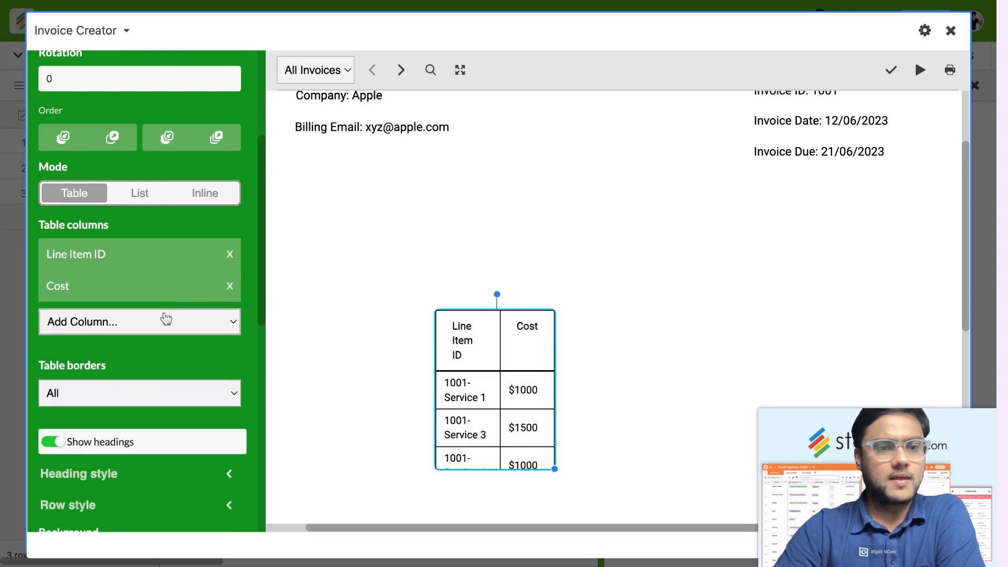
left_click(166, 319)
left_click(156, 336)
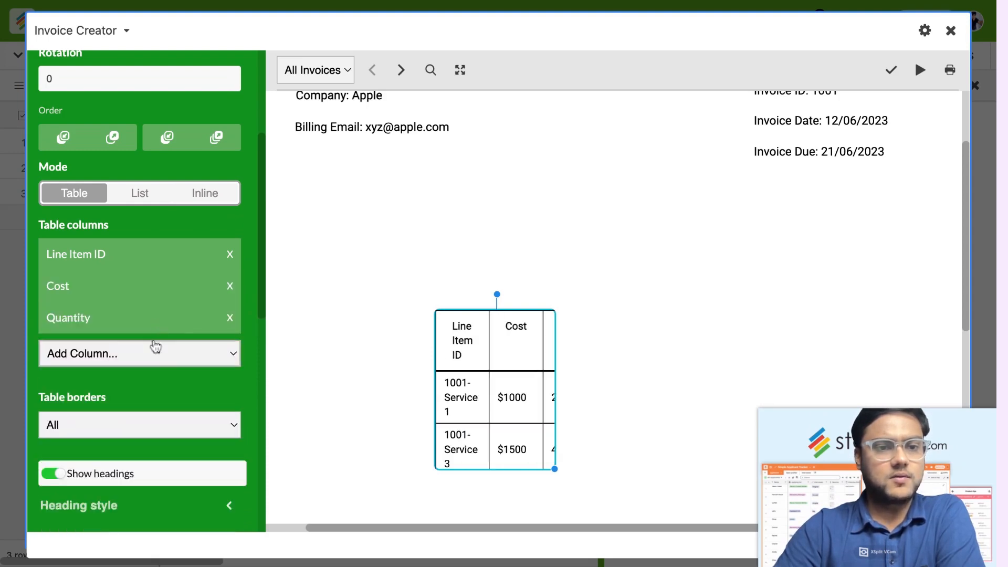
left_click(155, 347)
left_click(155, 368)
Widen the Line Items table, reposition it below the billing details, and extend its frame down to just above the invoice total
left_click_drag(555, 470, 725, 453)
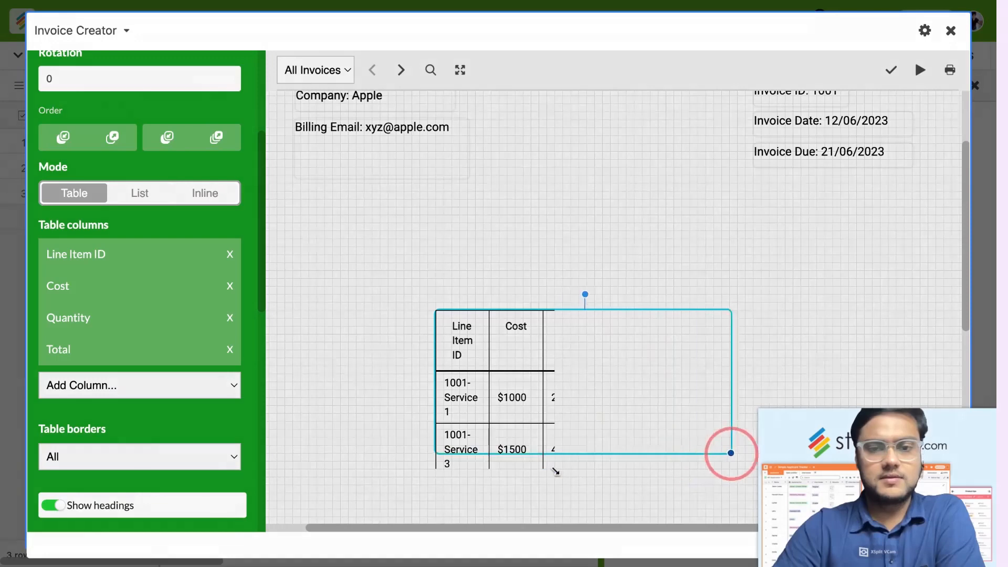
left_click_drag(637, 360, 560, 270)
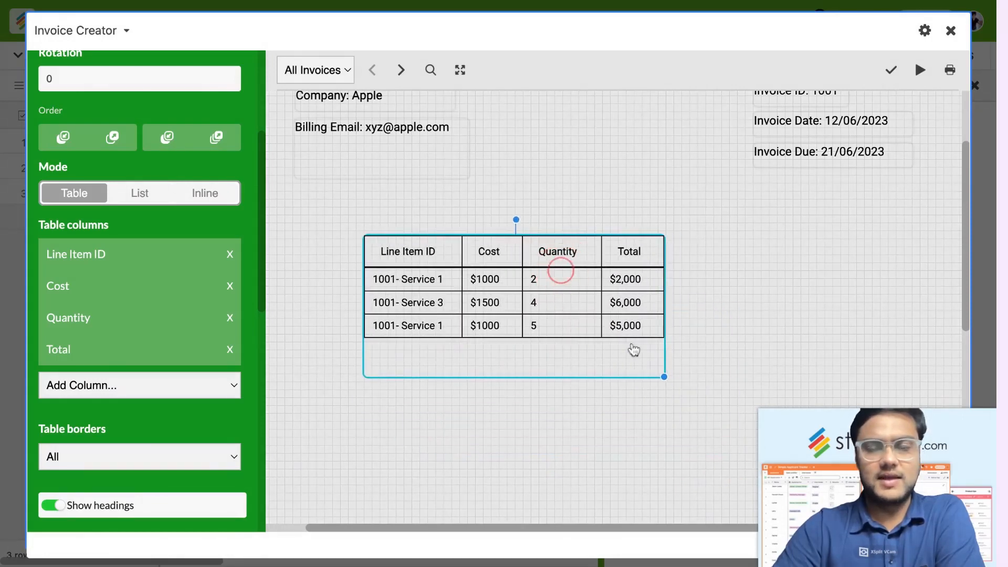
left_click_drag(665, 377, 837, 365)
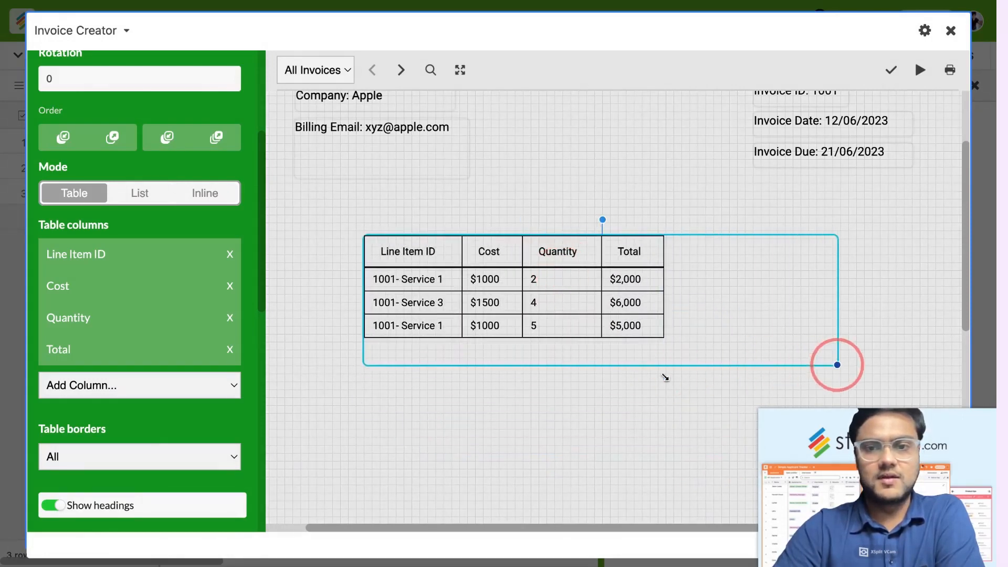
scroll(894, 315, "down", 4)
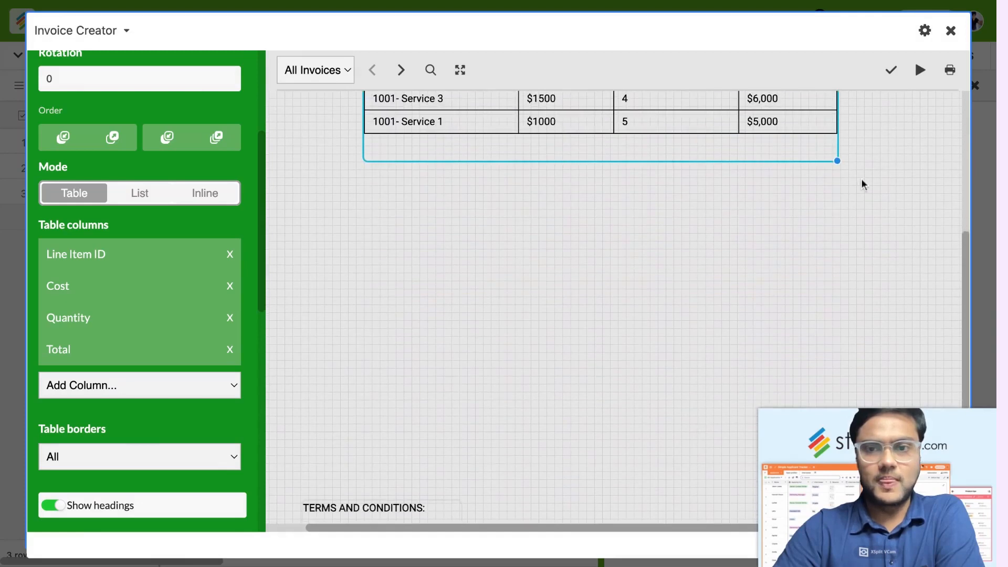
left_click_drag(837, 161, 860, 338)
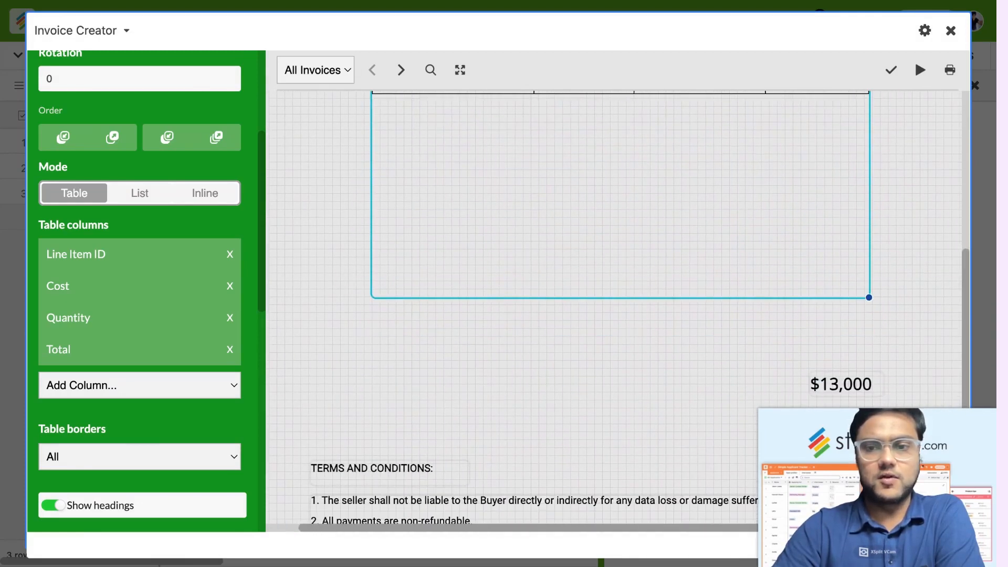
left_click_drag(869, 298, 866, 350)
Turn on only the bottom border for the Line Items table frame and deselect the table
scroll(182, 418, "down", 5)
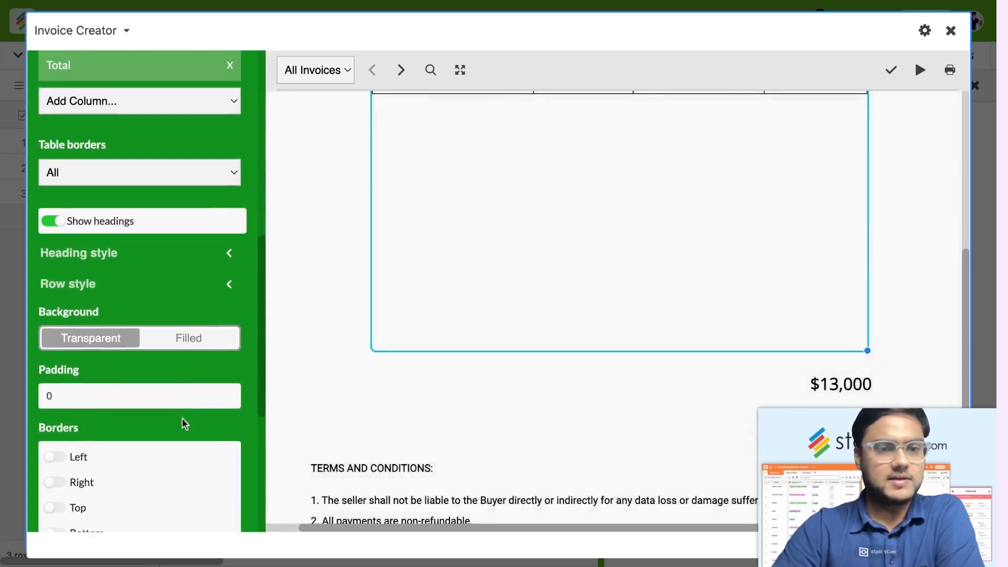
scroll(182, 418, "down", 3)
left_click(55, 414)
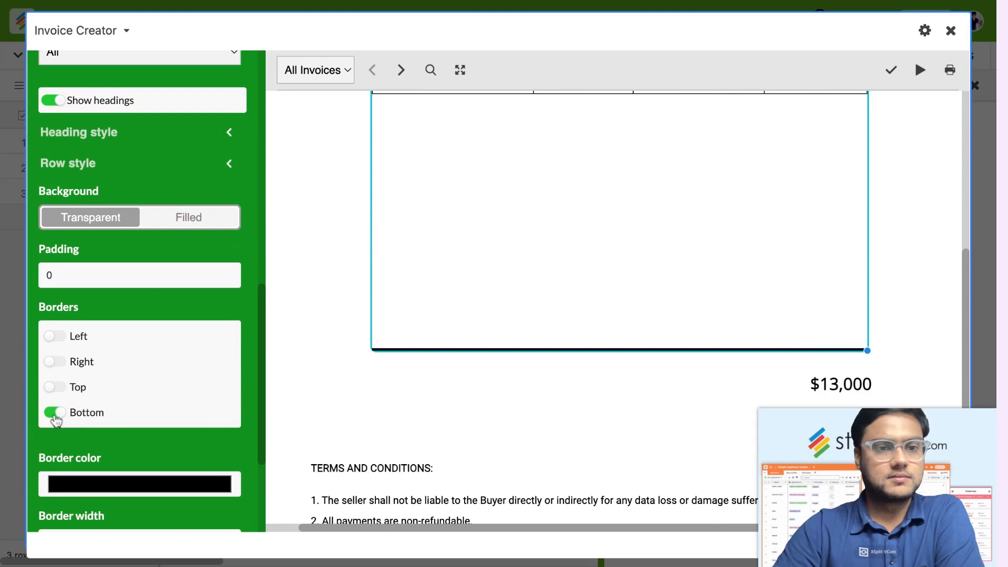
left_click(878, 313)
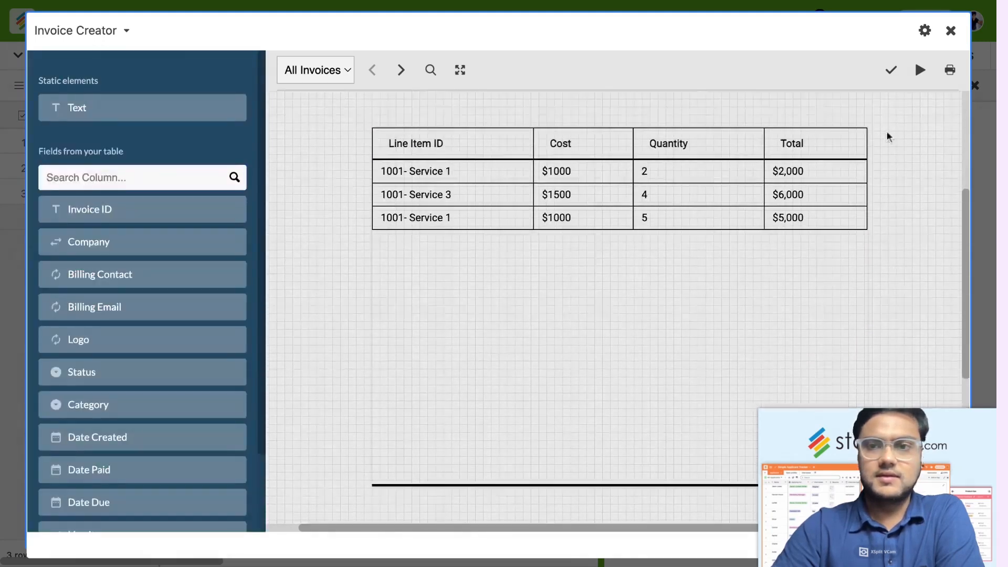
Finish editing the layout, preview the invoices full screen from 1003 back to 1001, and return to the top of the page
left_click(891, 70)
left_click(920, 71)
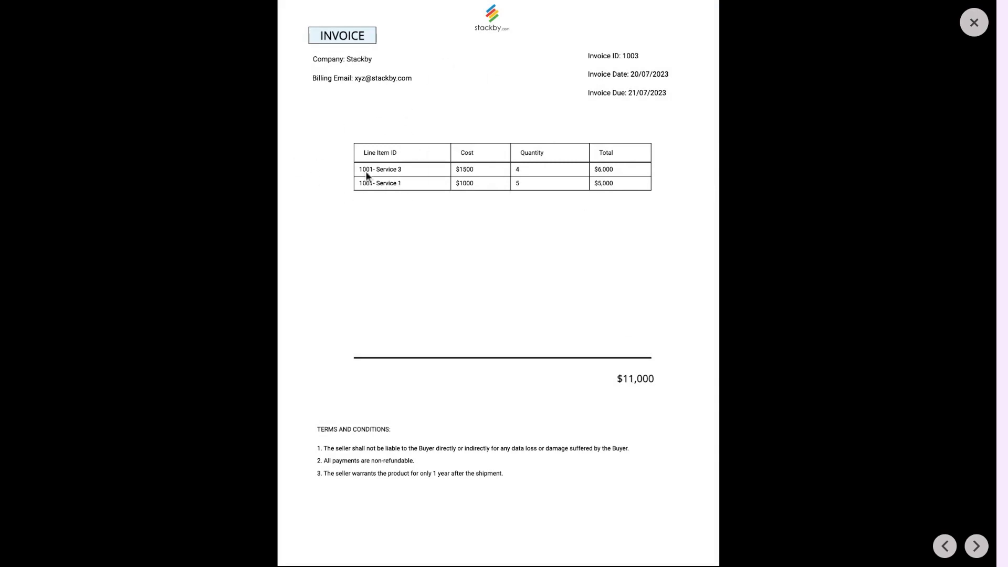
key("Left")
key("Left")
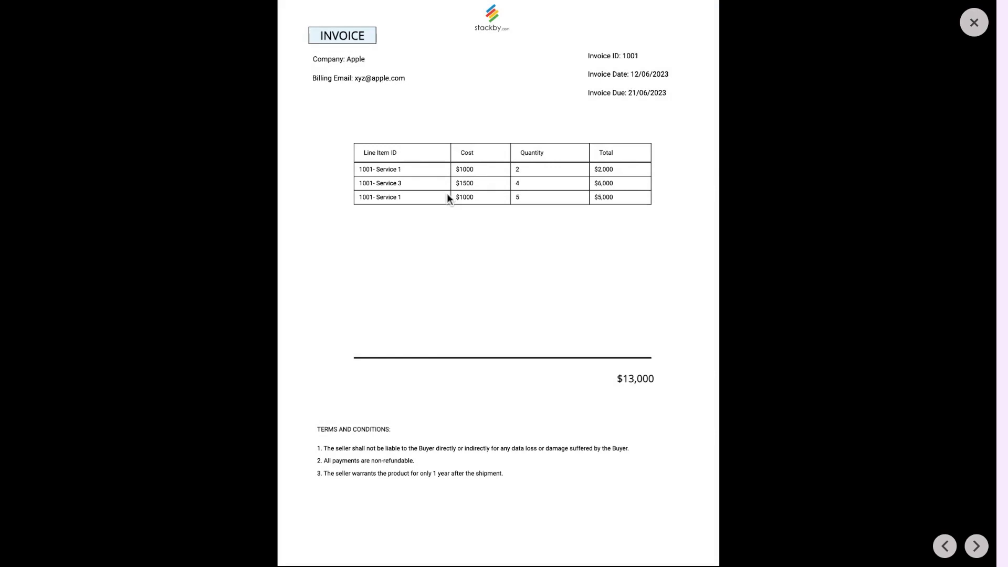
left_click(974, 22)
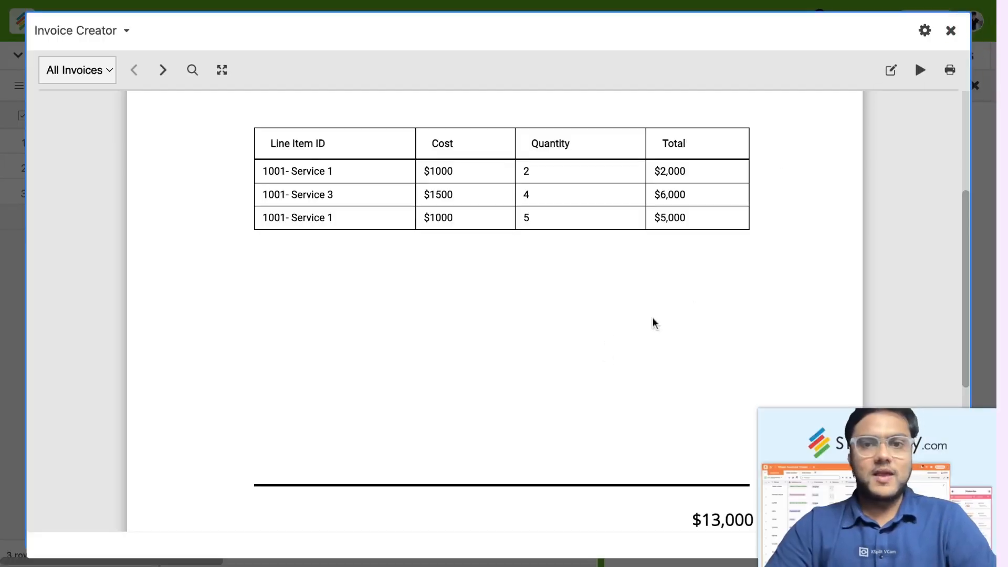
scroll(695, 303, "up", 2)
scroll(695, 301, "up", 3)
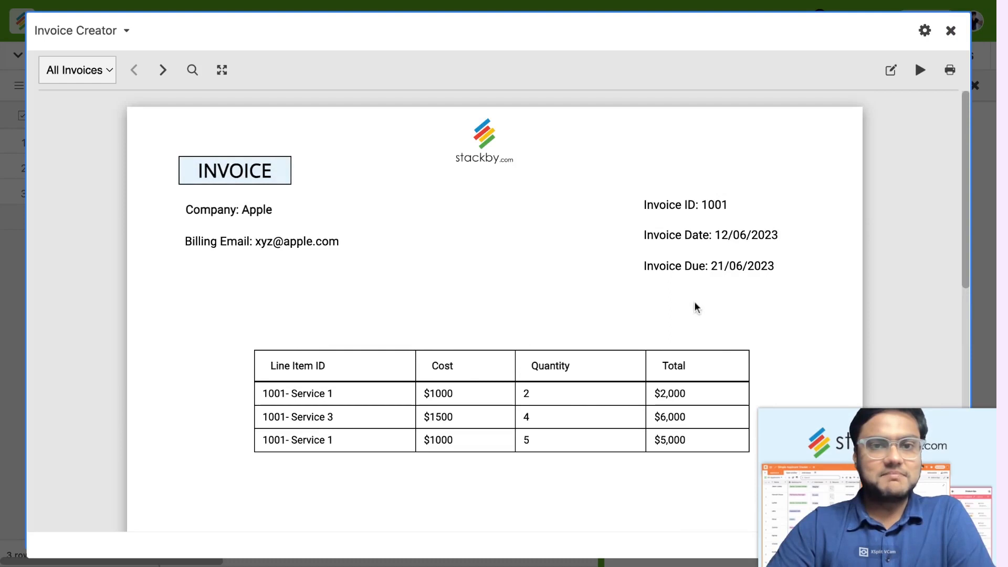